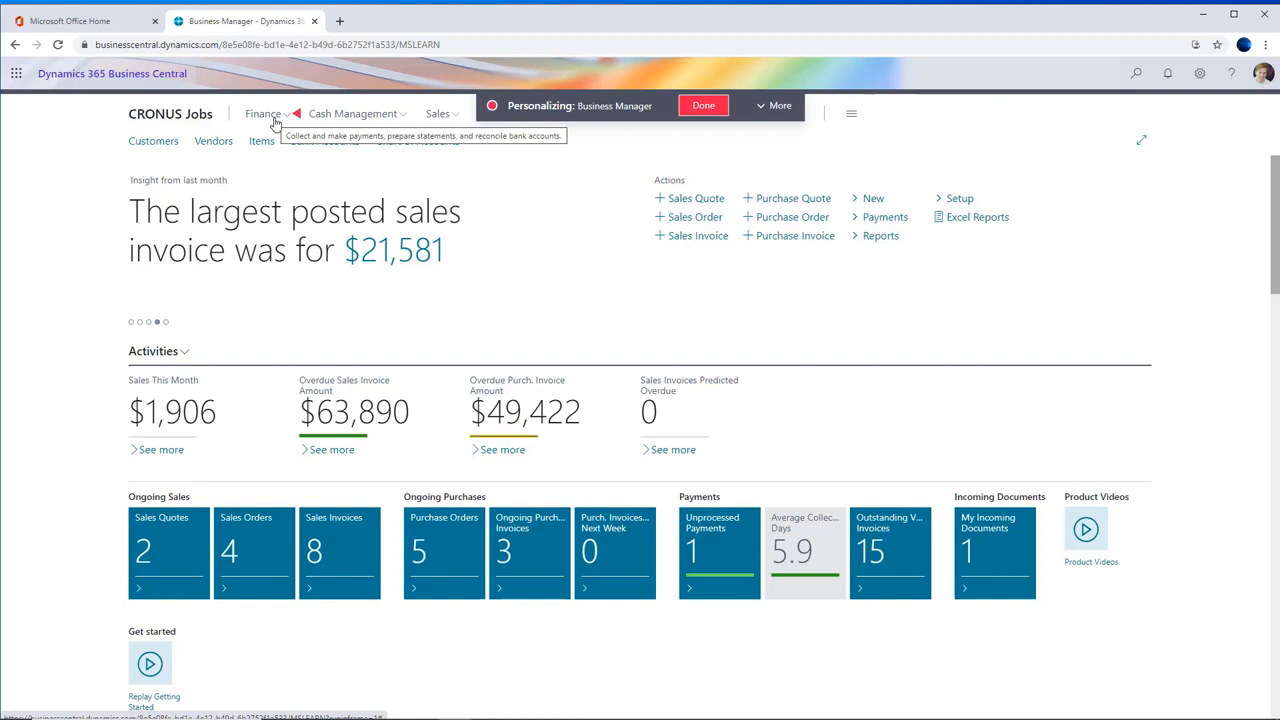
Check the personalization options of the Finance menu and move the Sales menu in front of it.
click(298, 117)
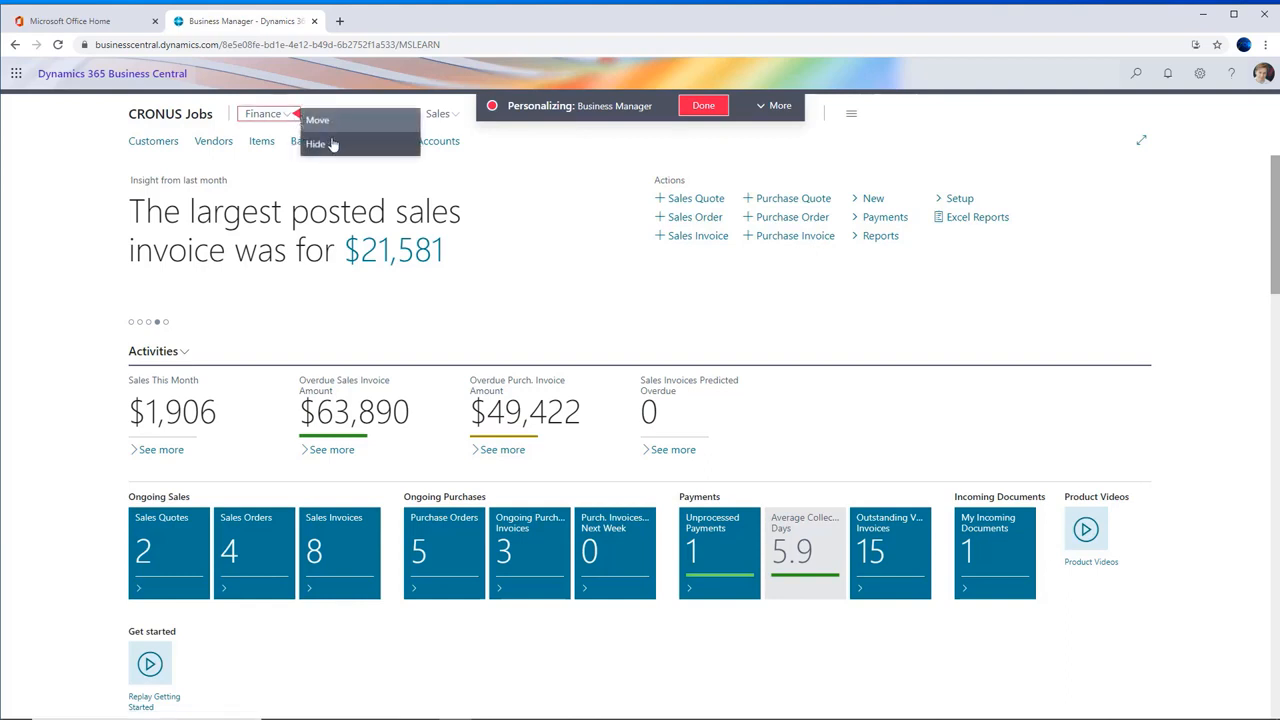
click(298, 117)
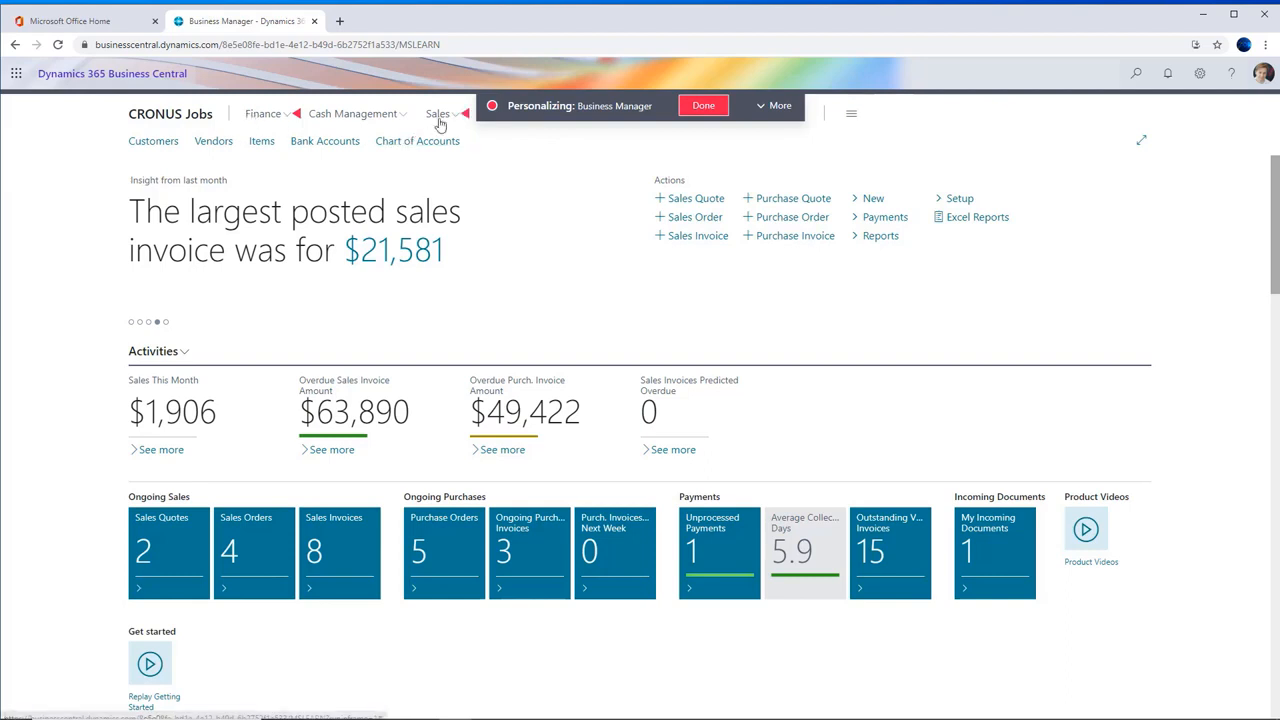
drag(440, 121, 256, 124)
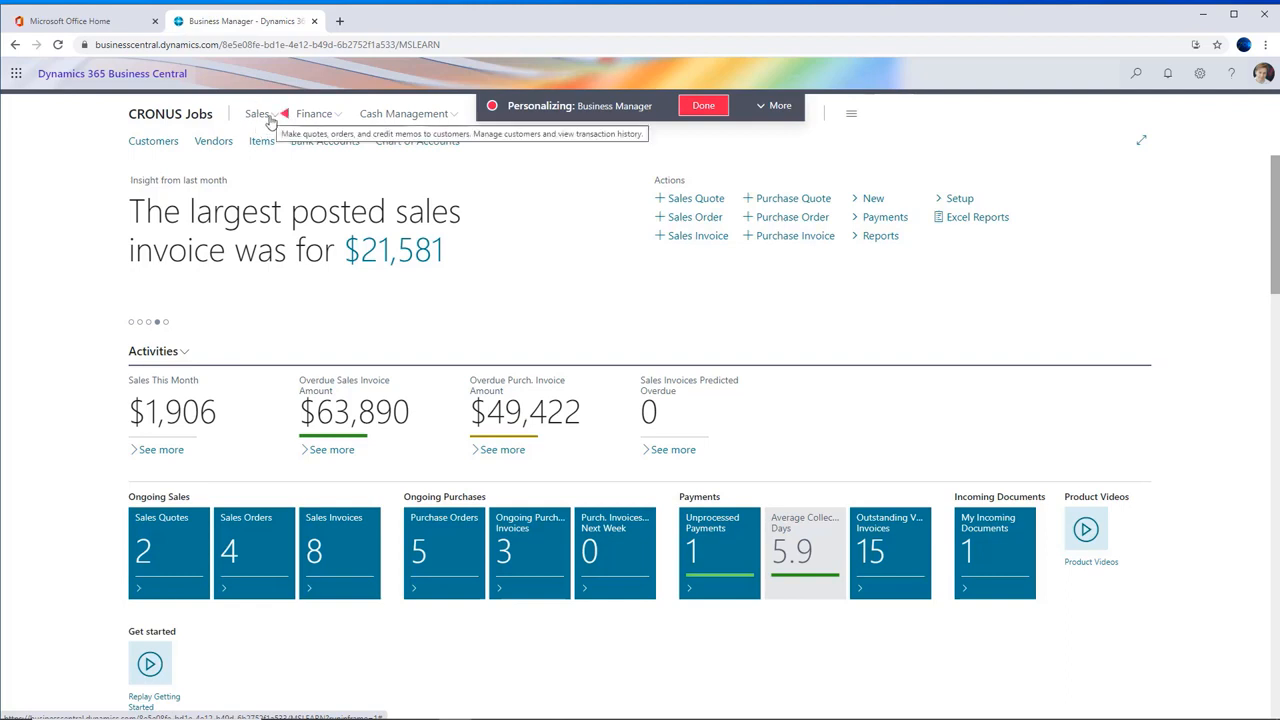
Hide Item Charges, Blanket Sales Orders, Finance Charge Memos and Posted Sales Credit Memos from the Sales menu and finish personalizing.
click(262, 115)
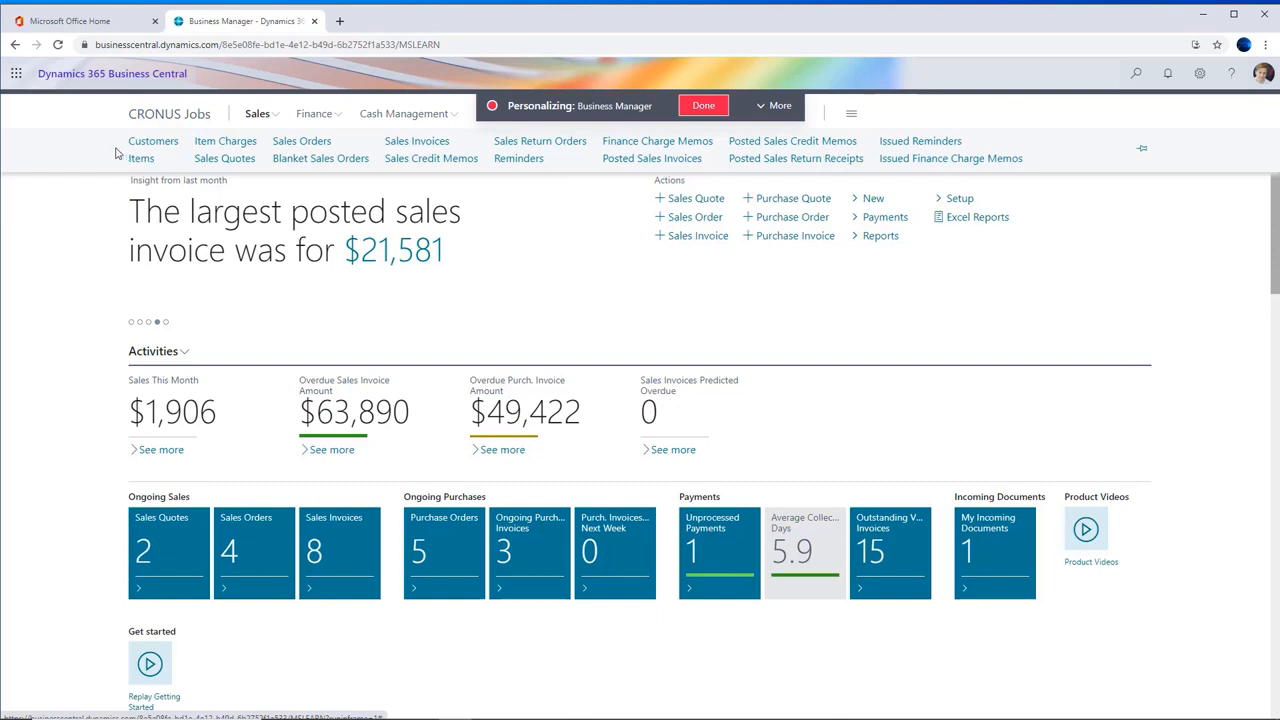
click(261, 144)
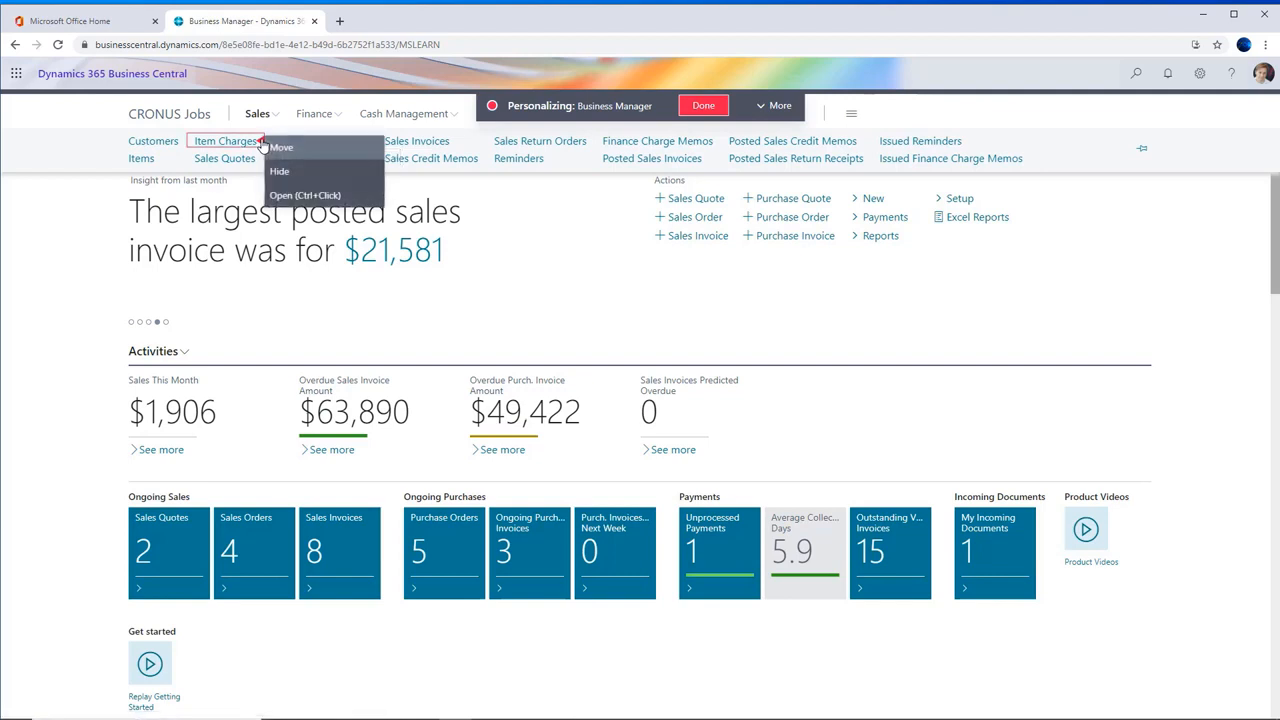
click(279, 171)
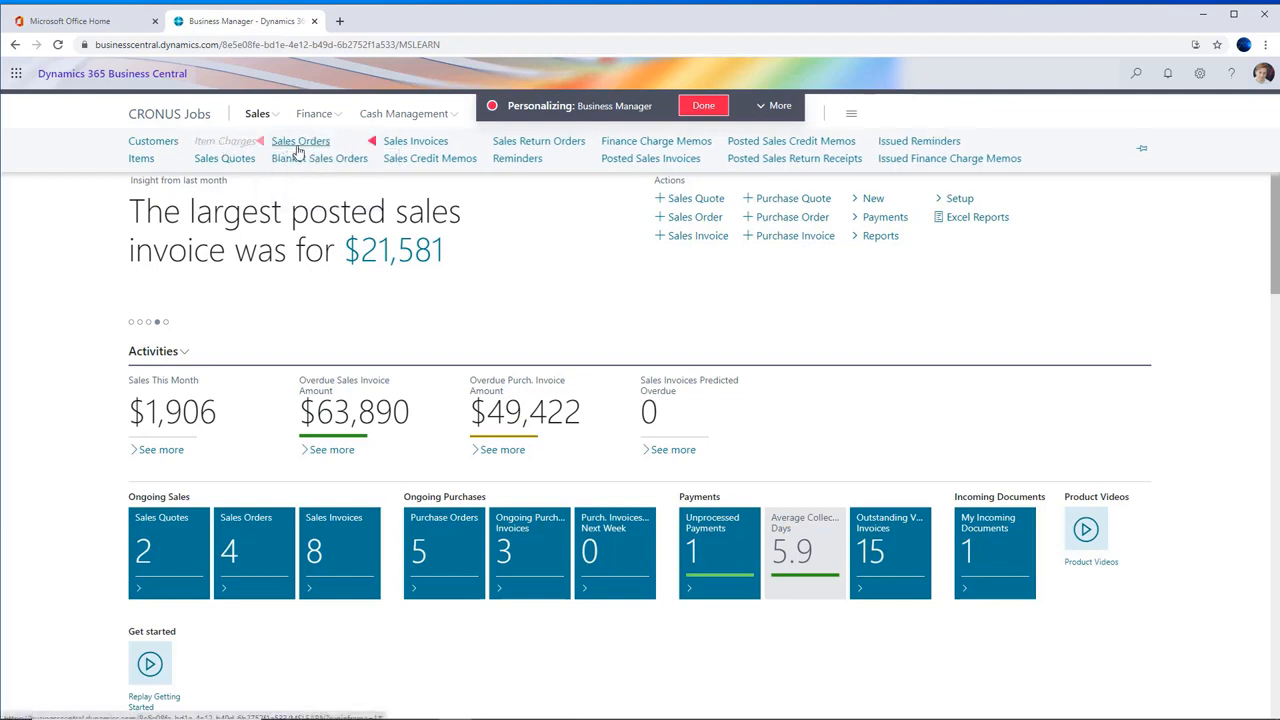
click(370, 161)
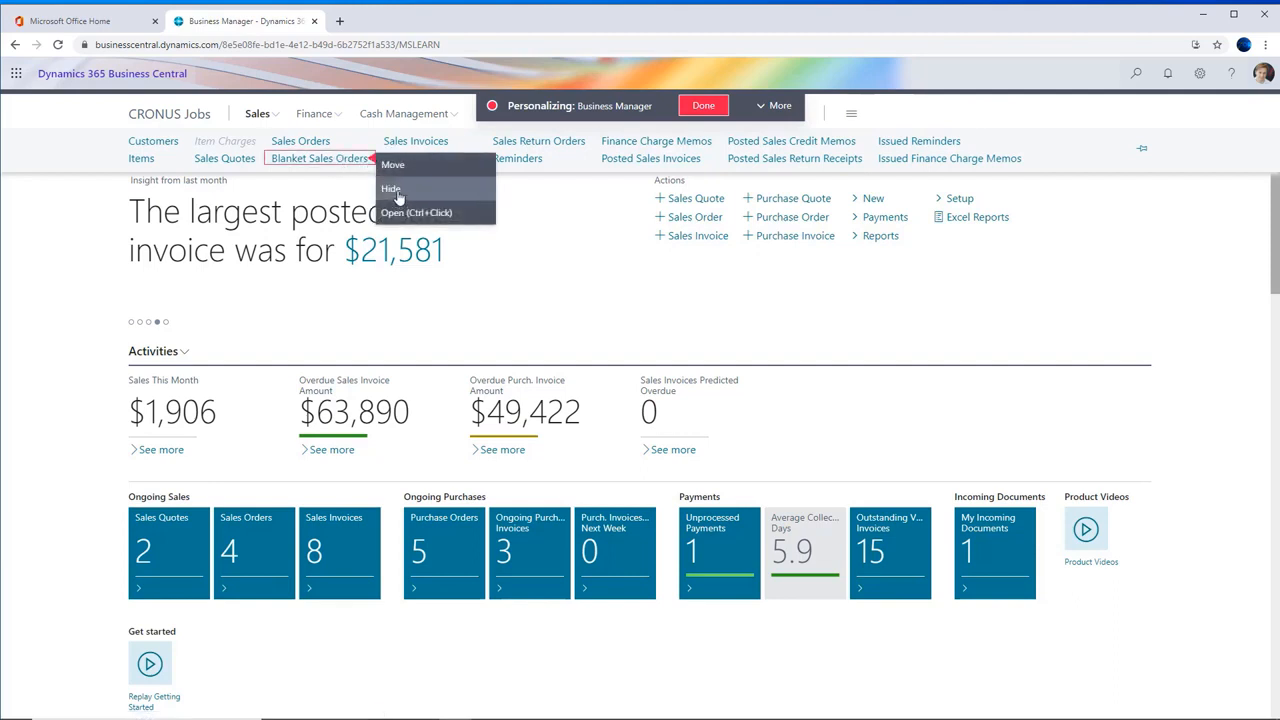
click(392, 190)
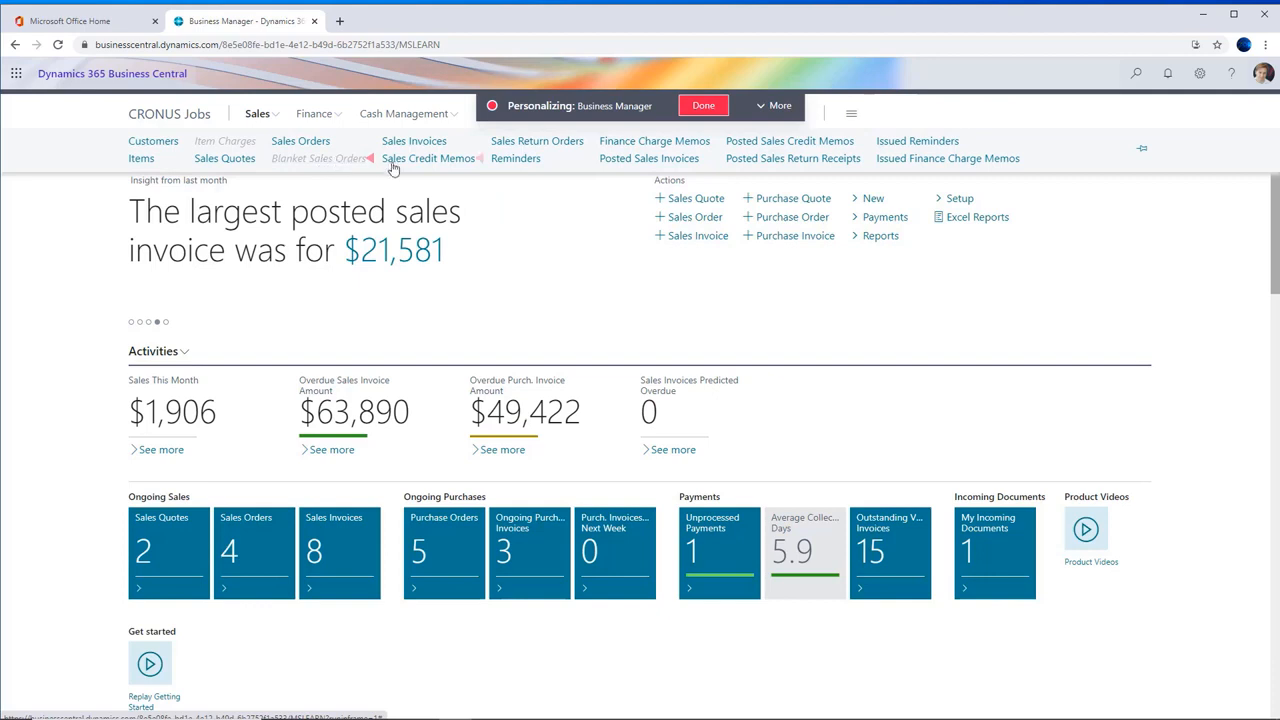
click(713, 141)
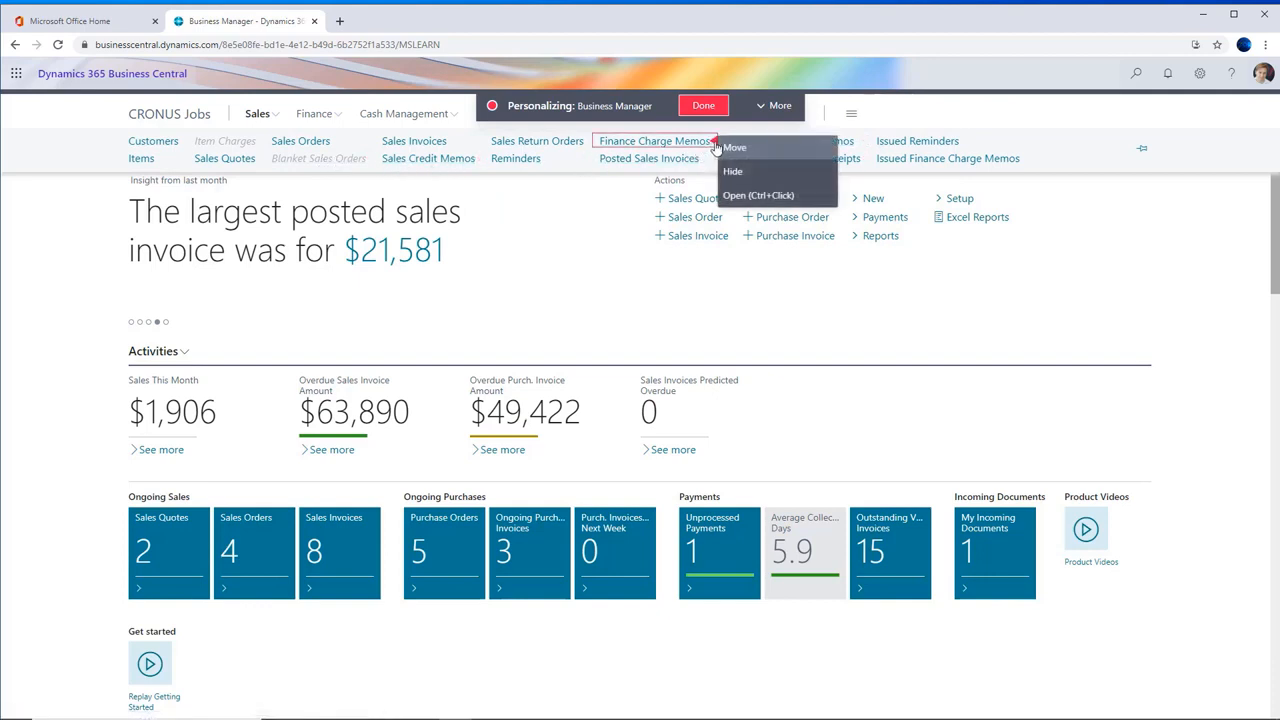
click(730, 174)
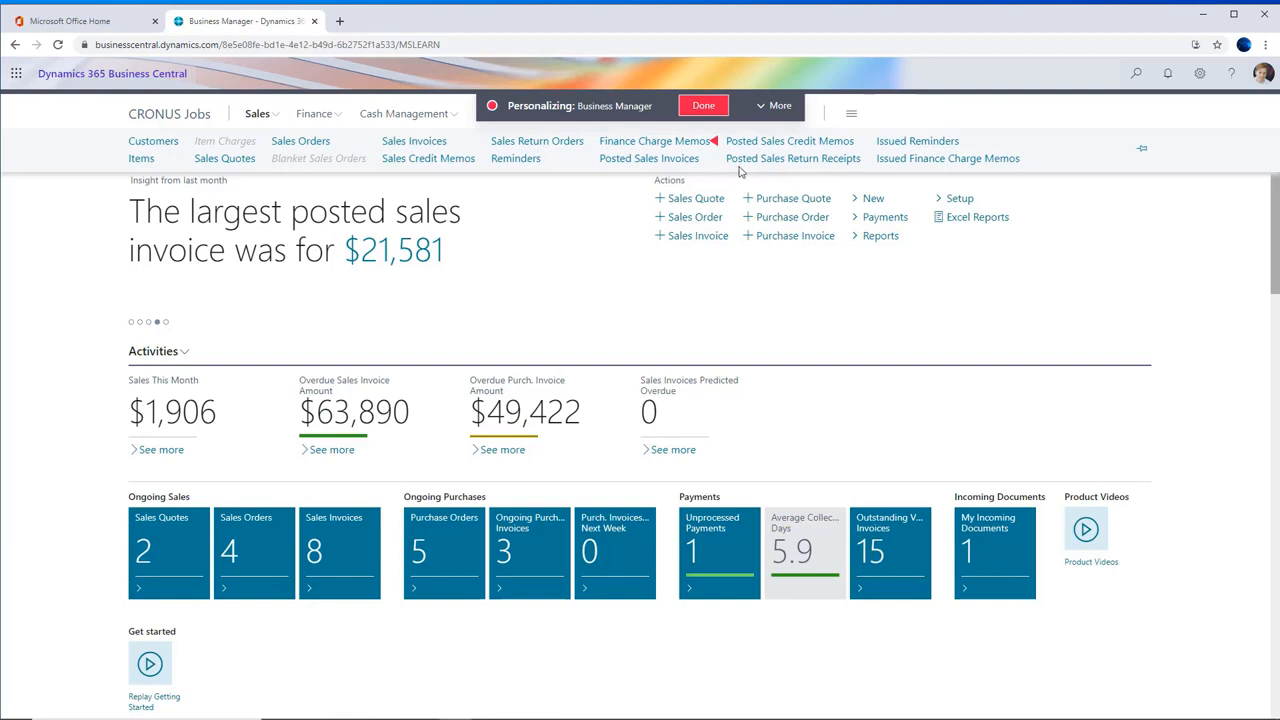
click(860, 142)
click(876, 171)
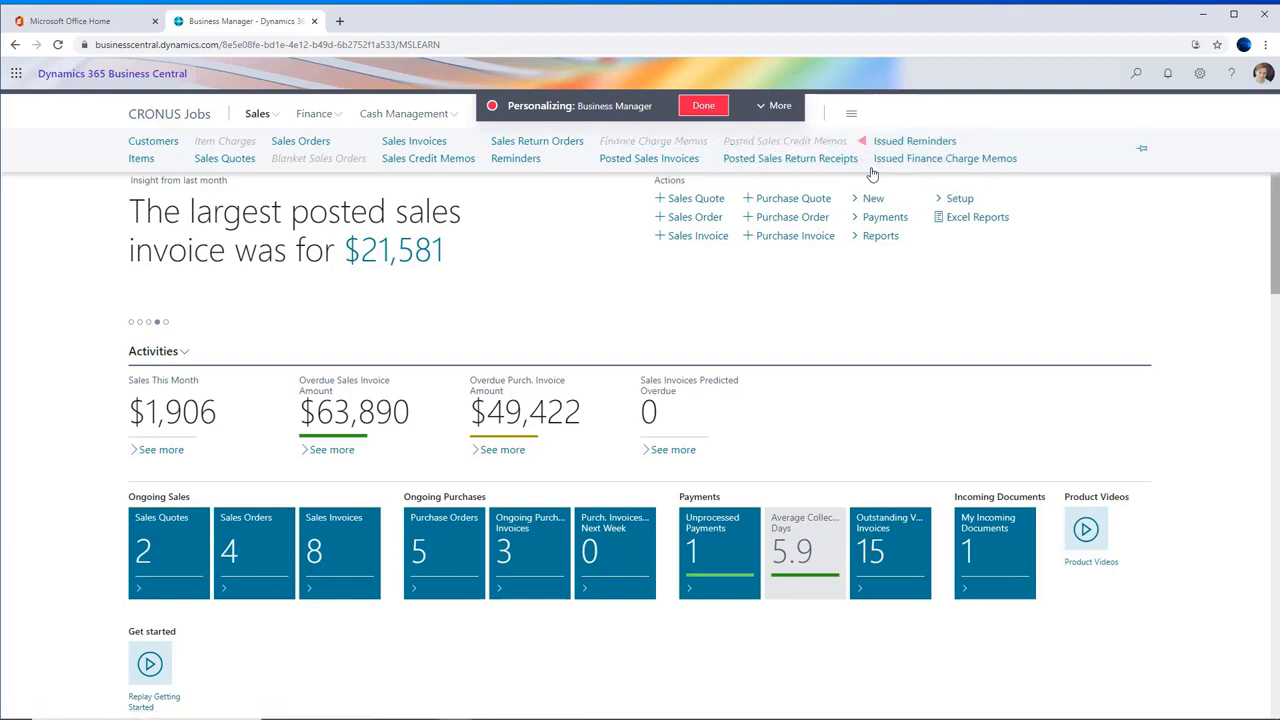
click(702, 106)
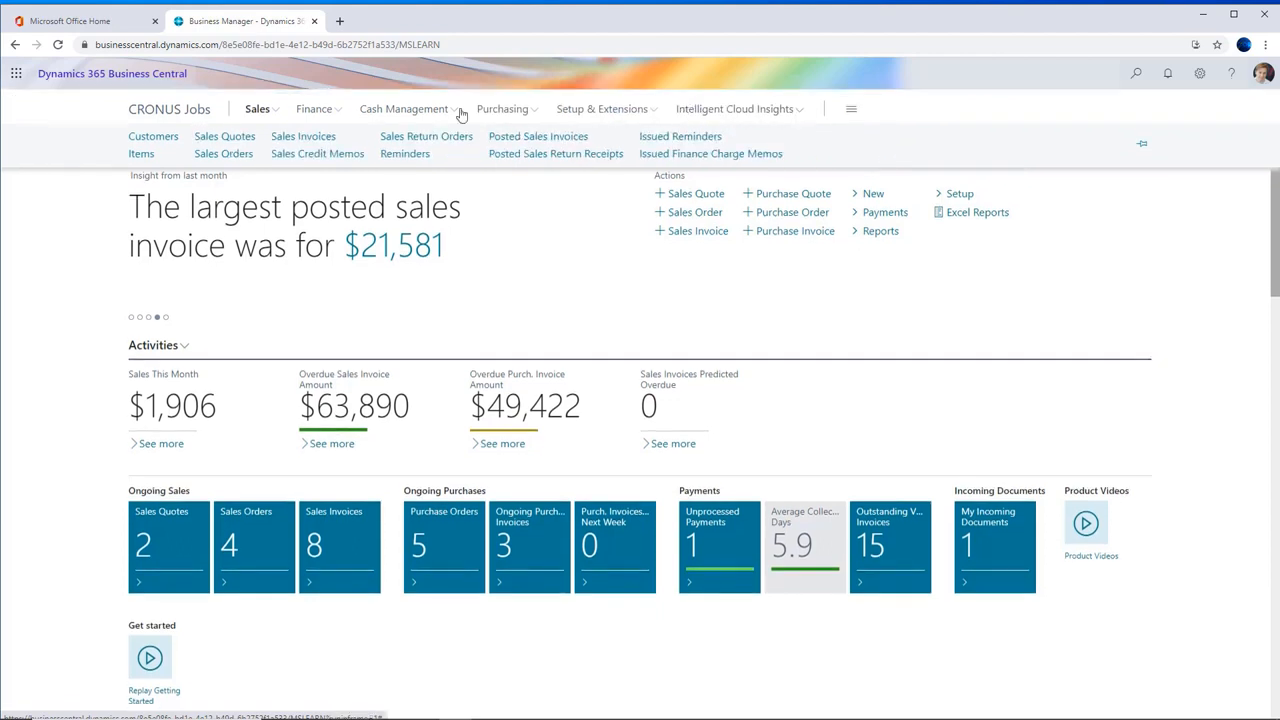
Collapse and reopen the Sales menu to check its links, and start personalizing the page again.
click(258, 108)
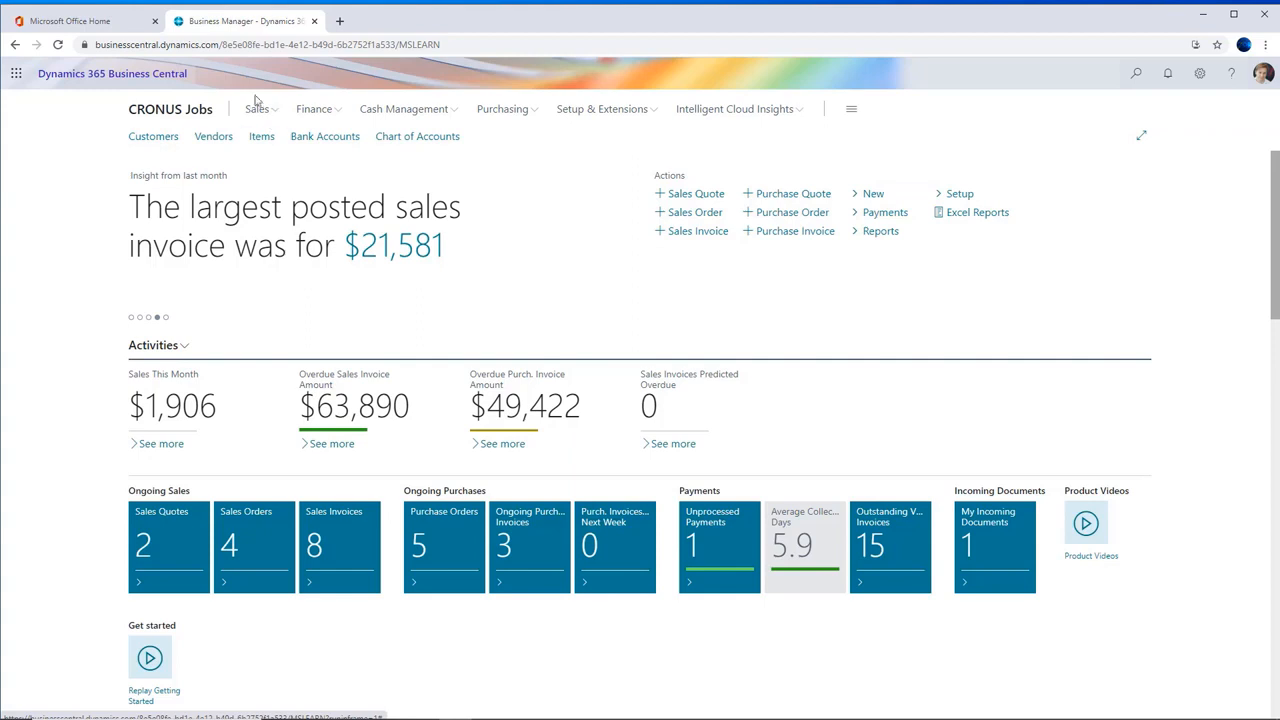
click(275, 112)
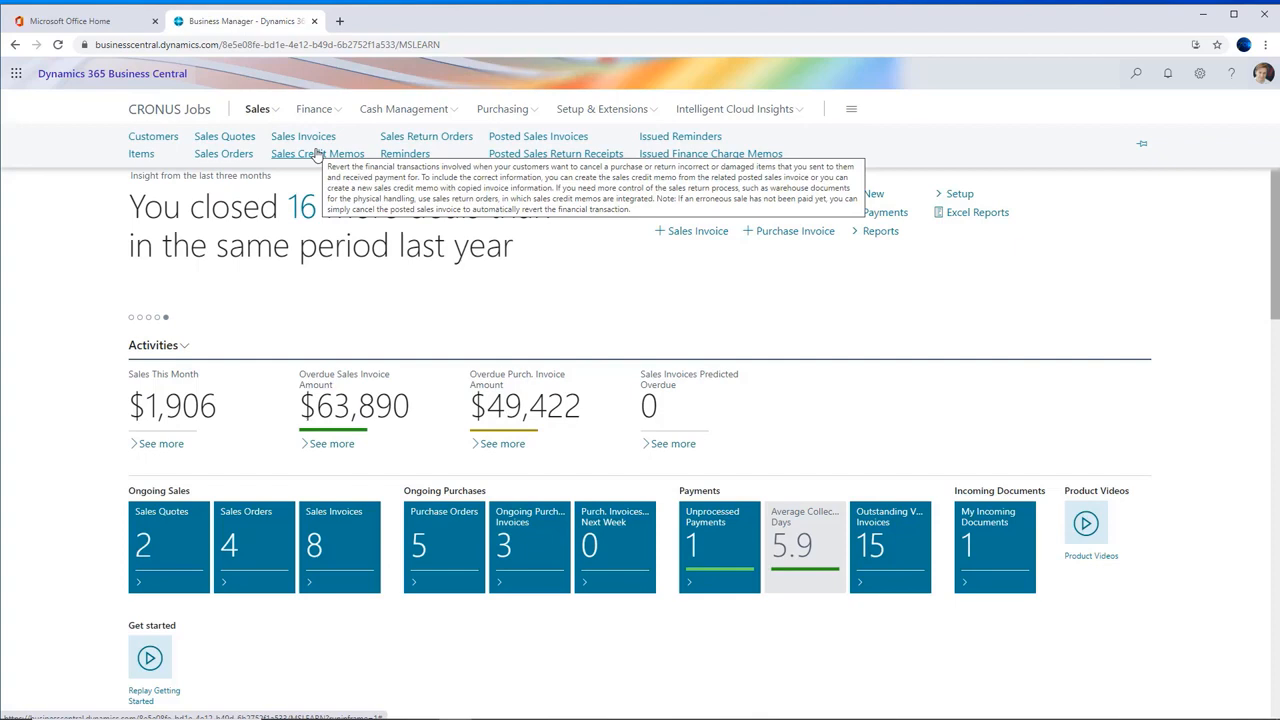
click(1200, 73)
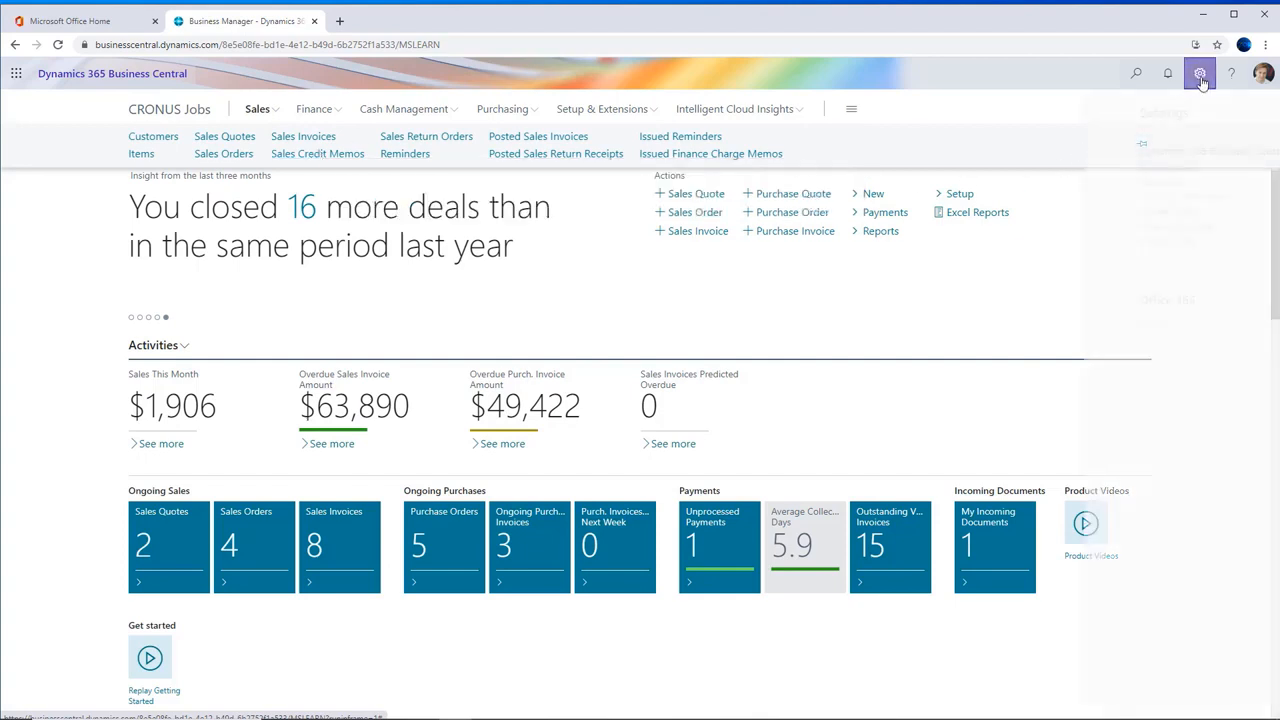
click(1101, 170)
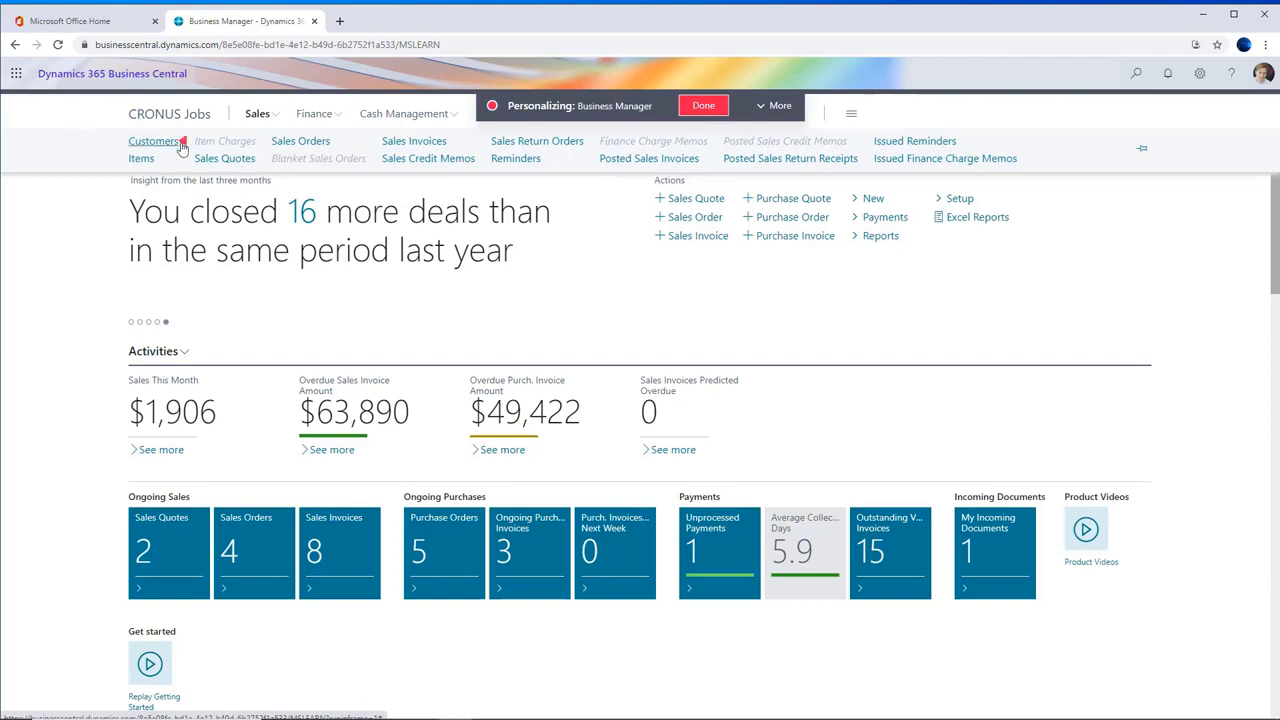
Show the hidden Item Charges, Blanket Sales Orders, Finance Charge Memos and Posted Sales Credit Memos links in the Sales menu again.
click(258, 145)
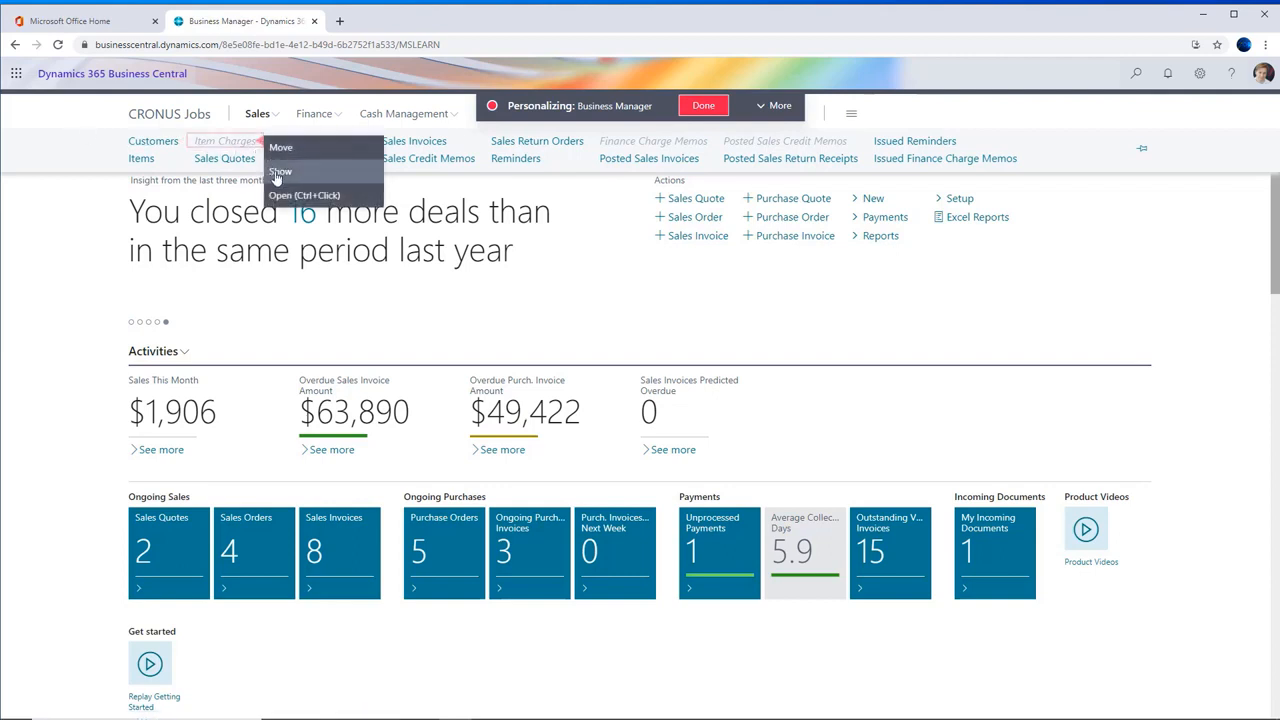
click(279, 172)
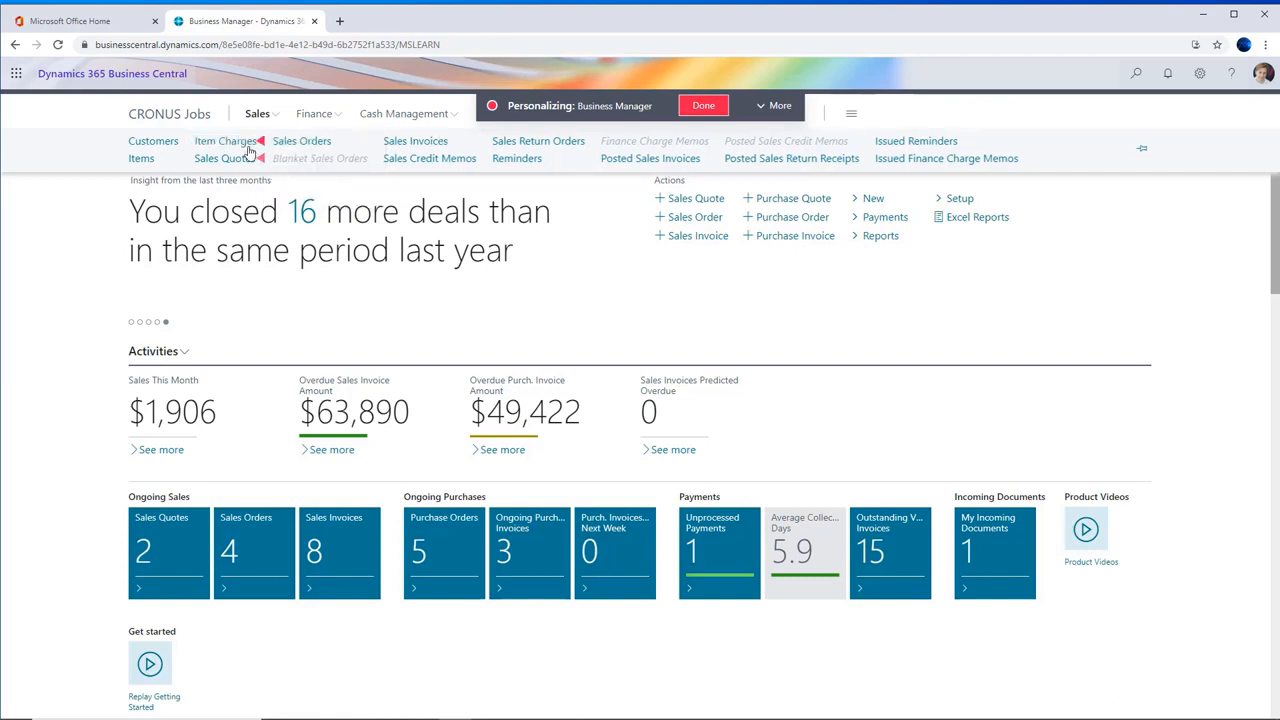
click(371, 160)
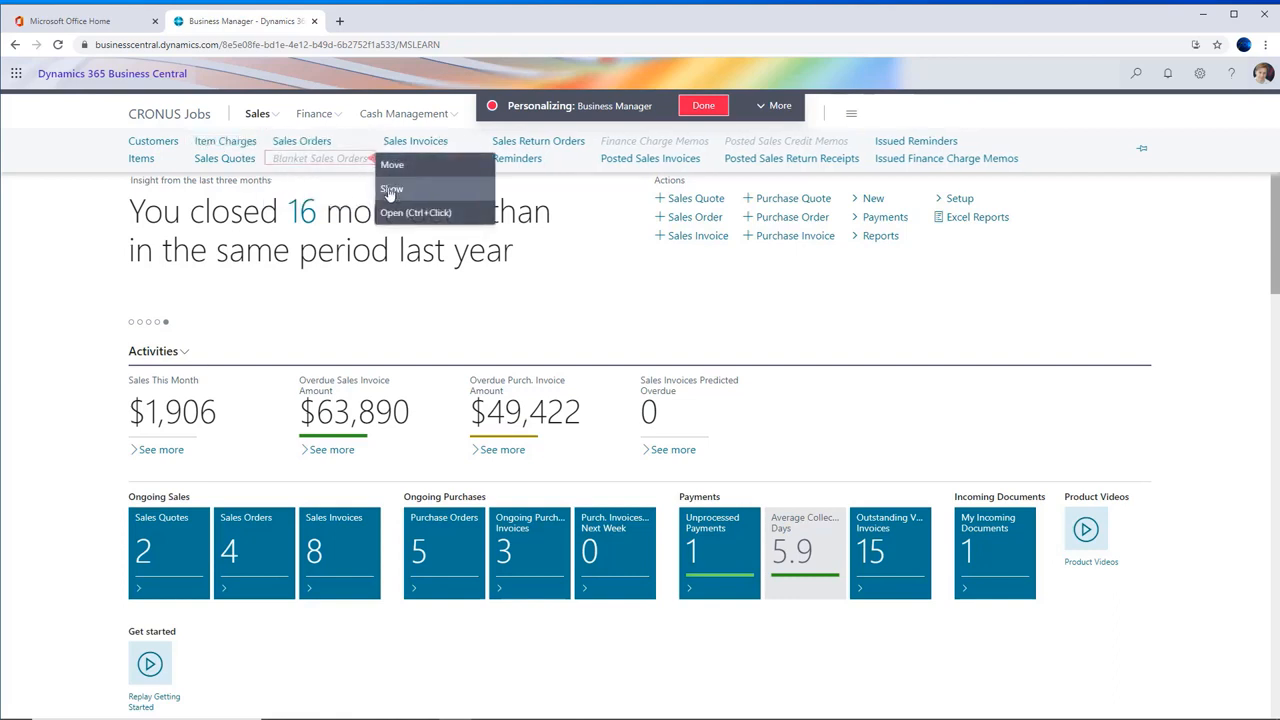
click(390, 189)
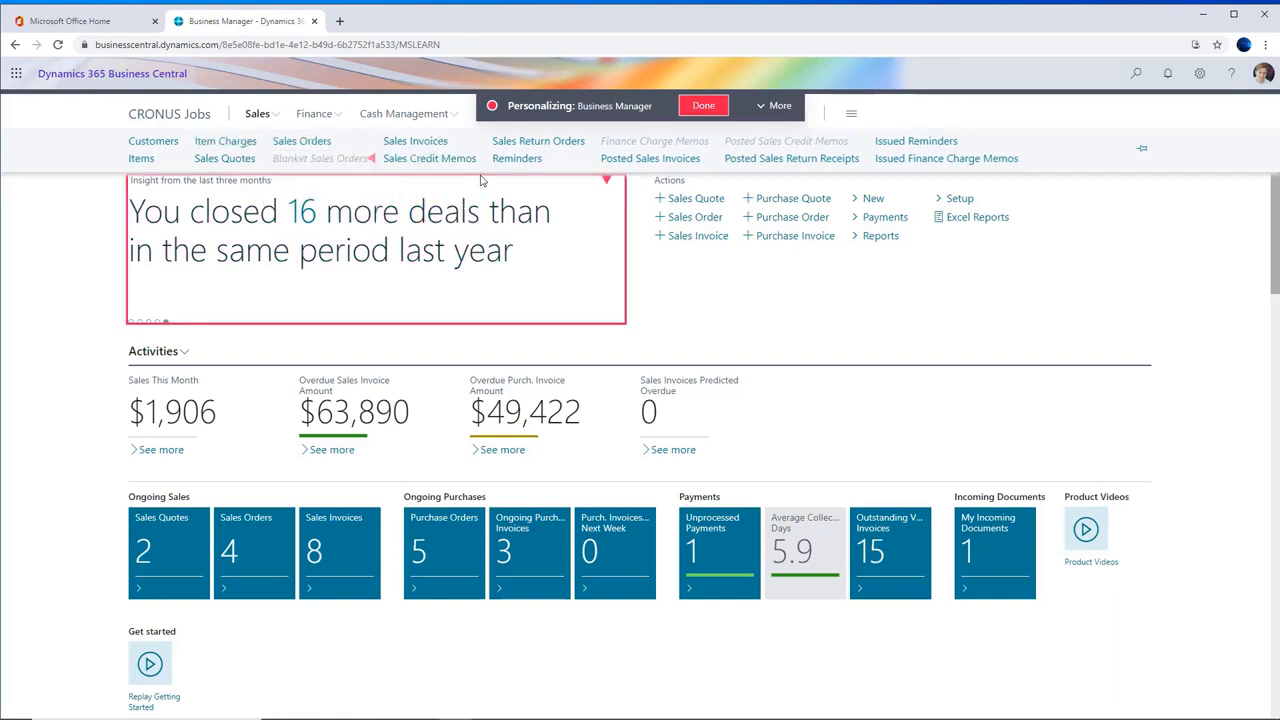
click(716, 142)
click(732, 178)
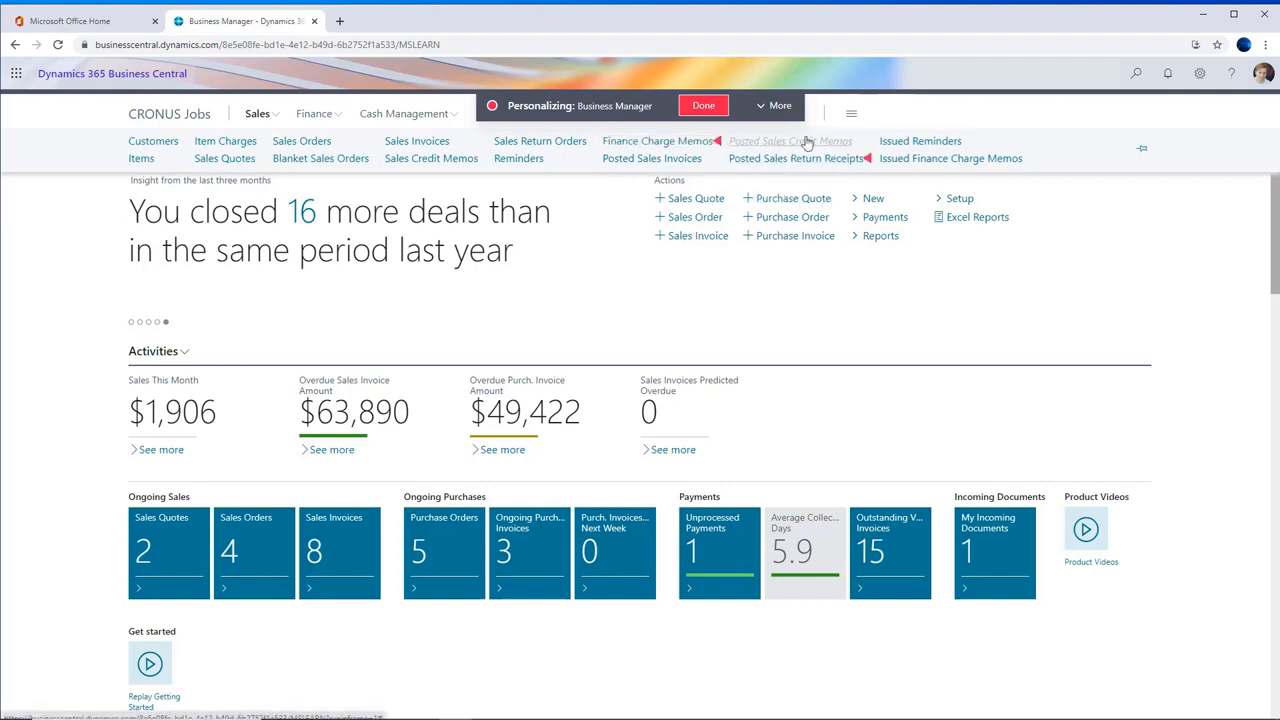
click(868, 143)
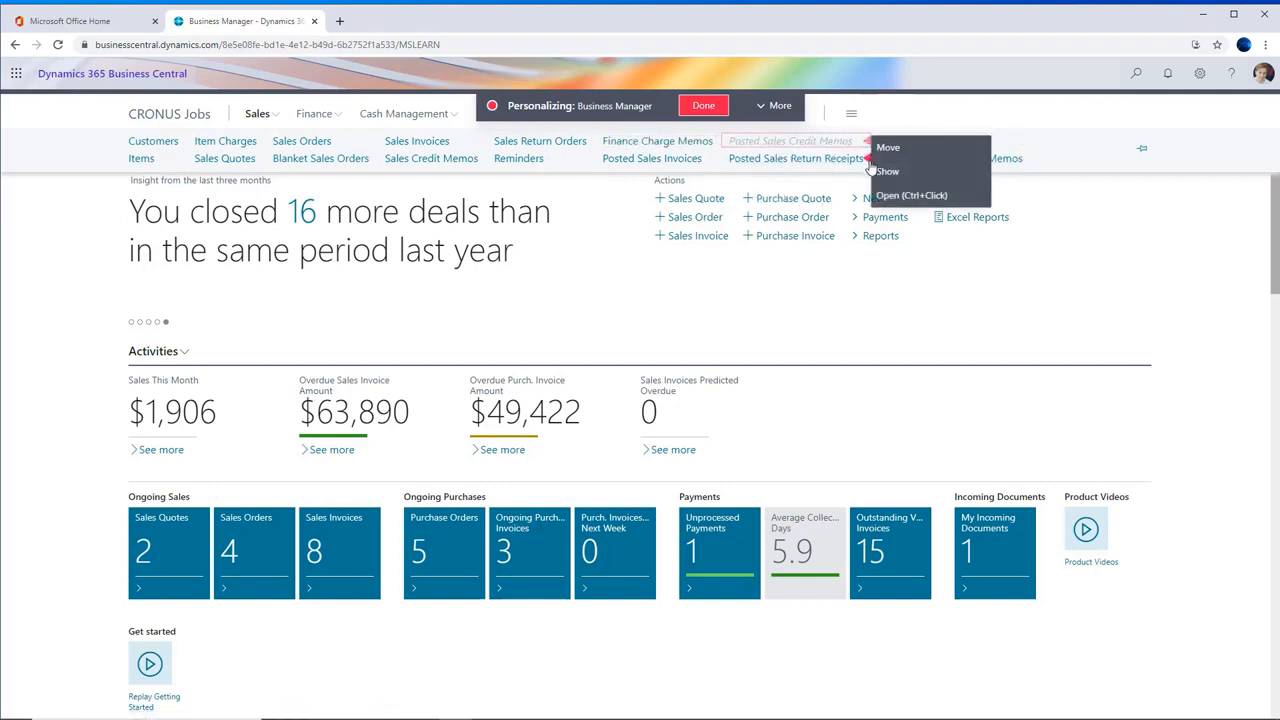
click(875, 173)
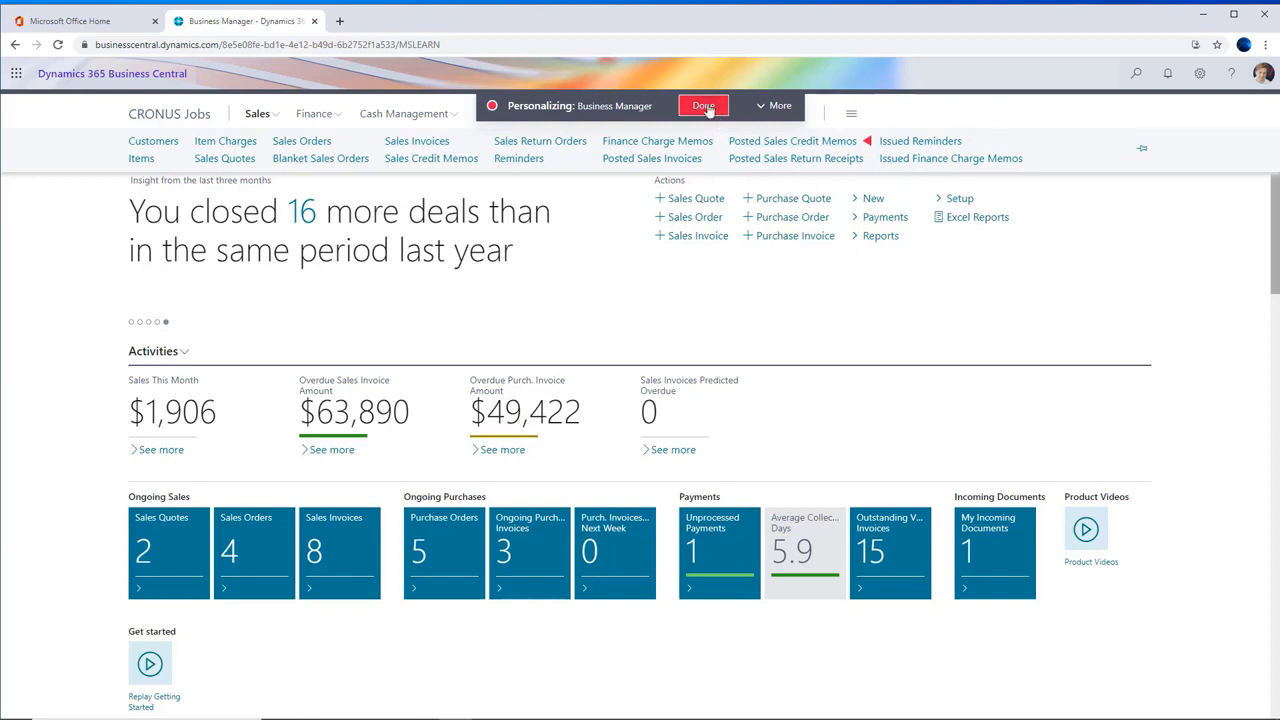
Expand the personalization banner to show its additional options for fields and clearing personalization.
click(770, 106)
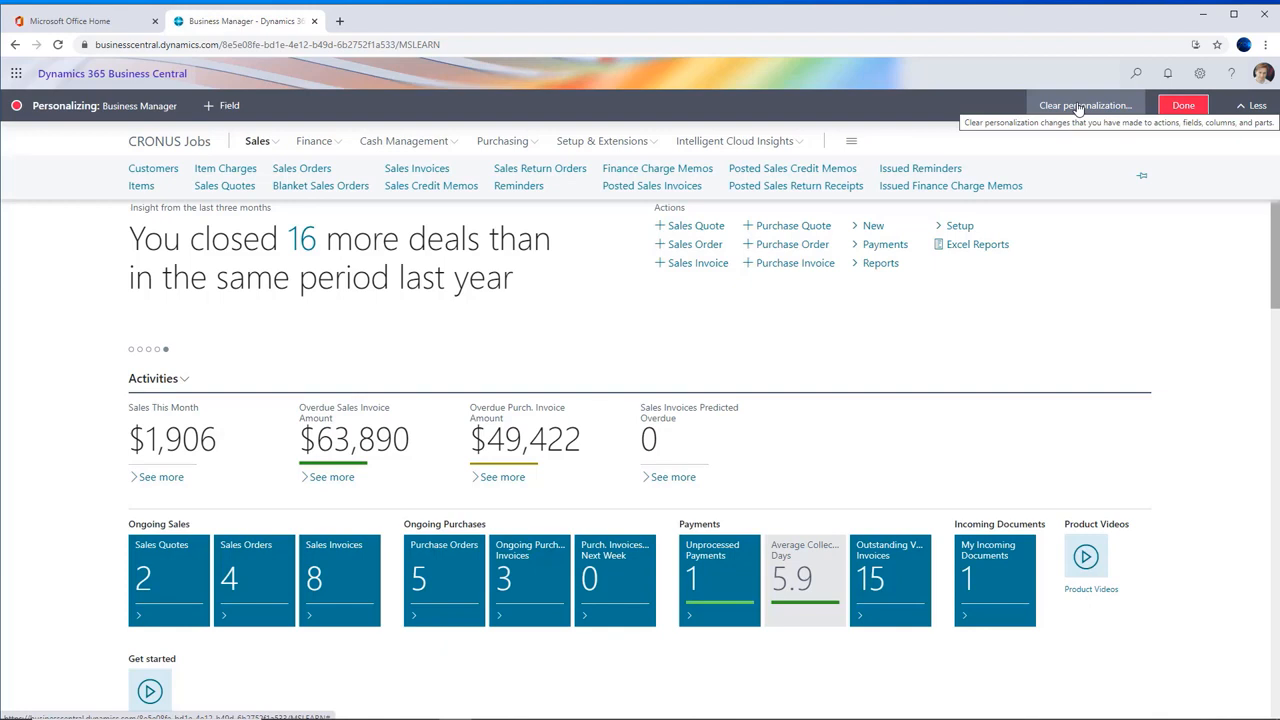
click(1182, 106)
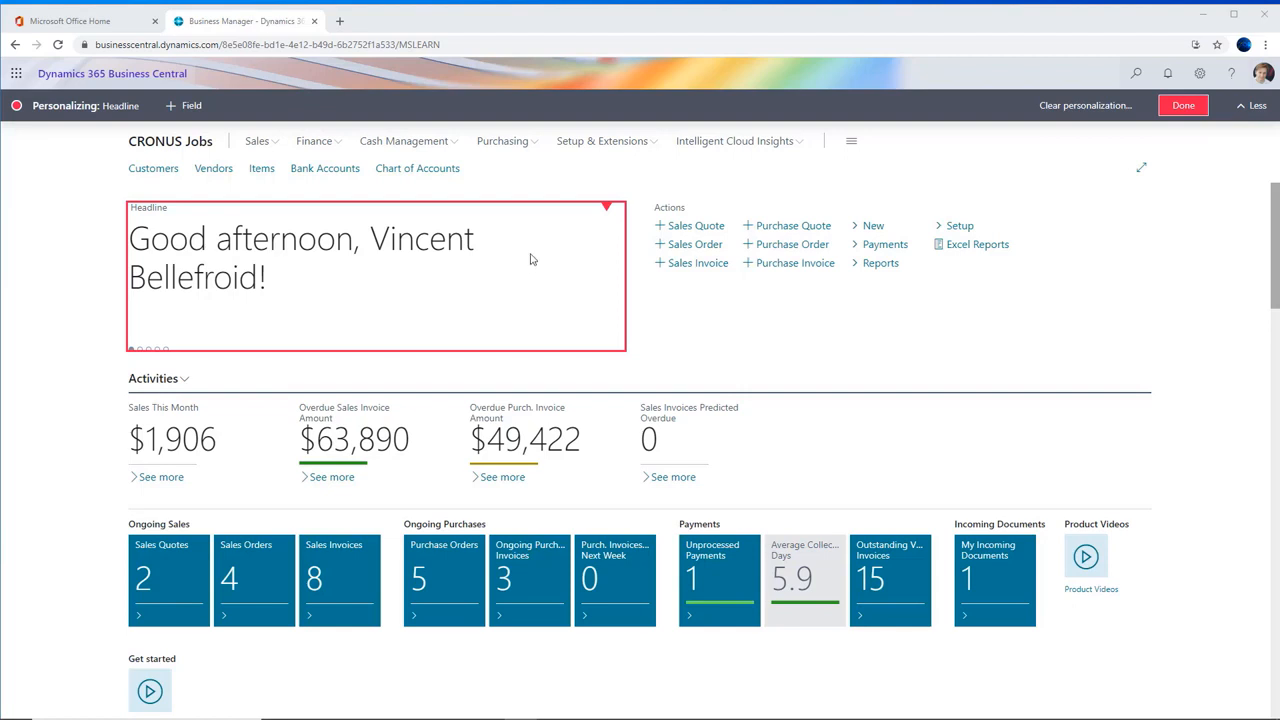
Check the Headline part's options, and move it beside User Tasks under Insights and back above Activities.
click(607, 207)
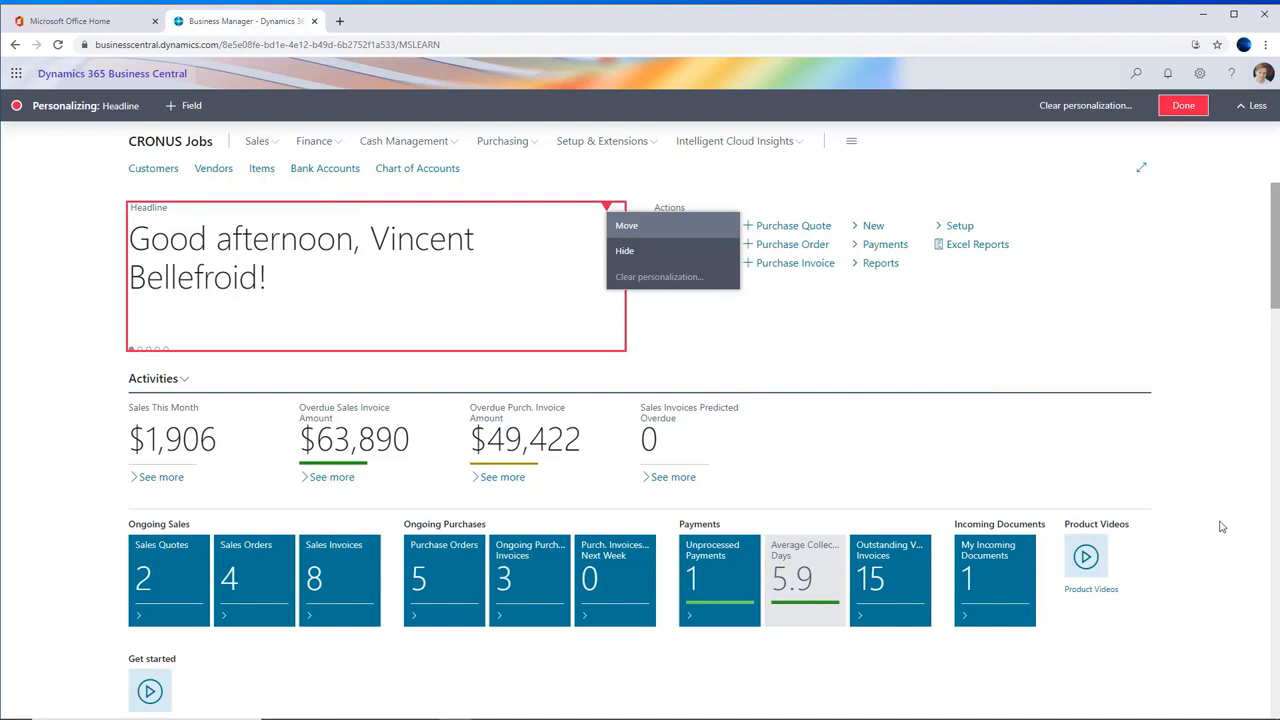
click(1192, 547)
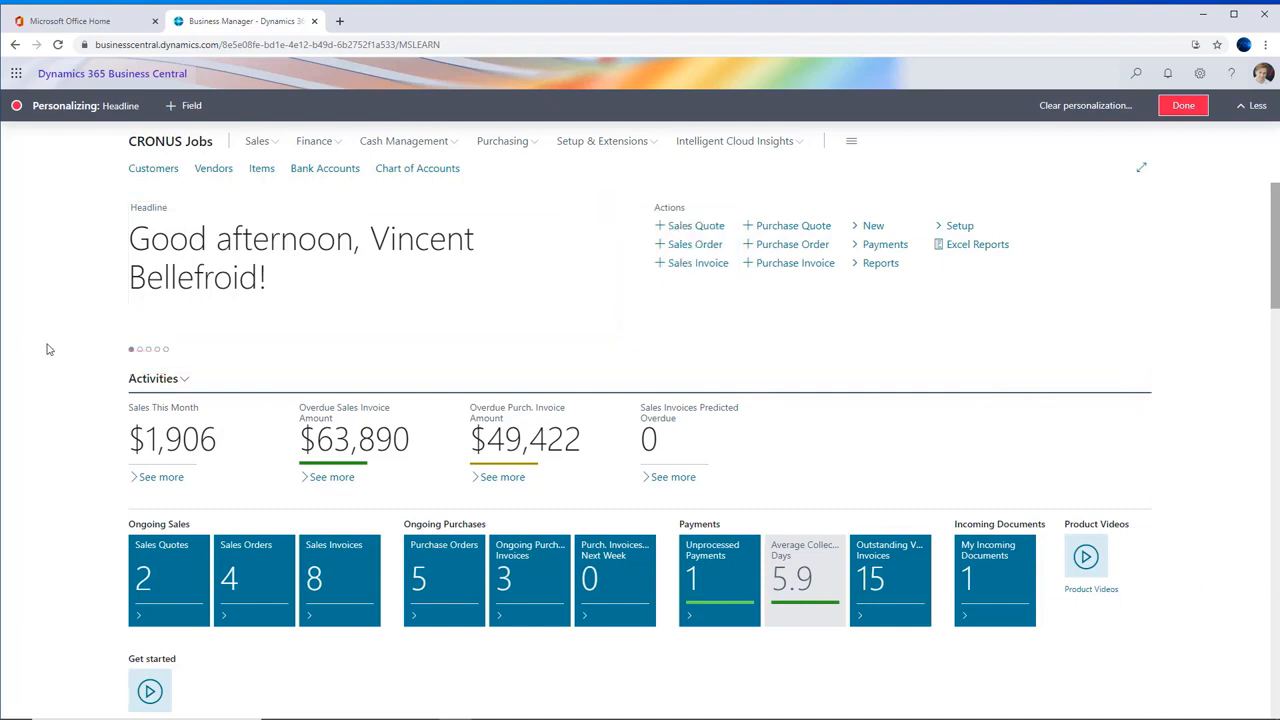
scroll(26, 409, down, 4)
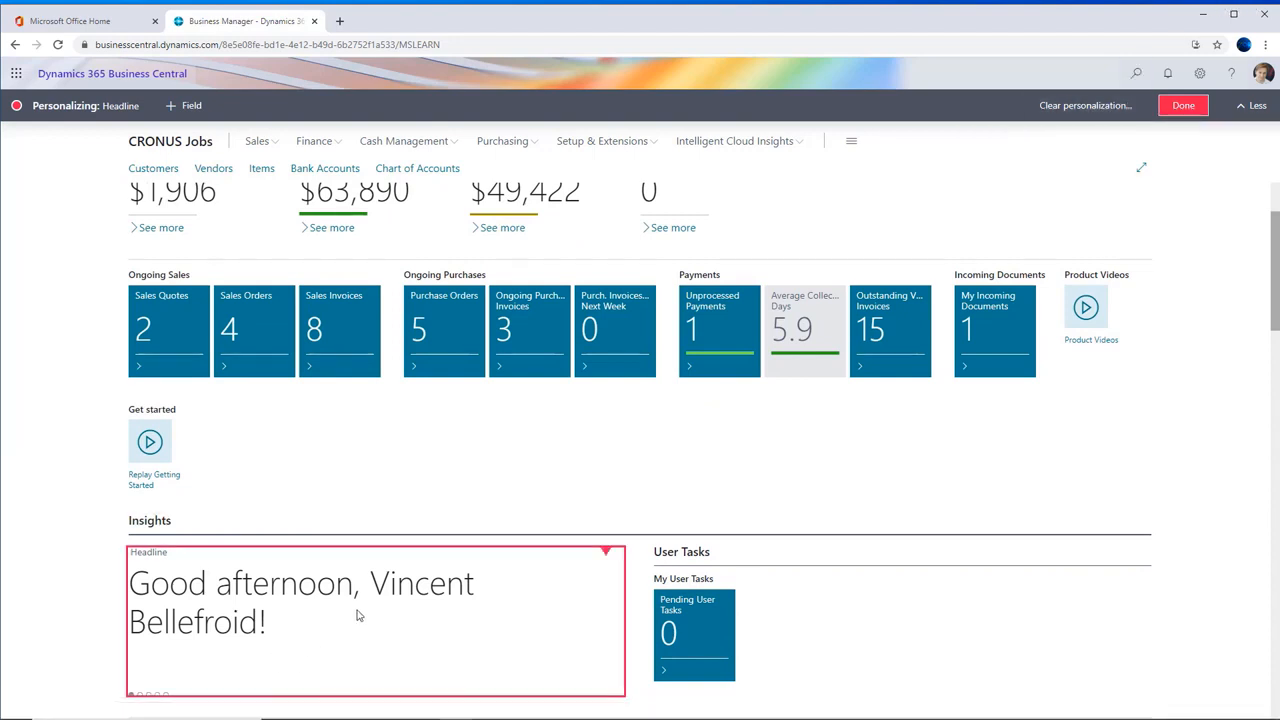
scroll(131, 197, up, 2)
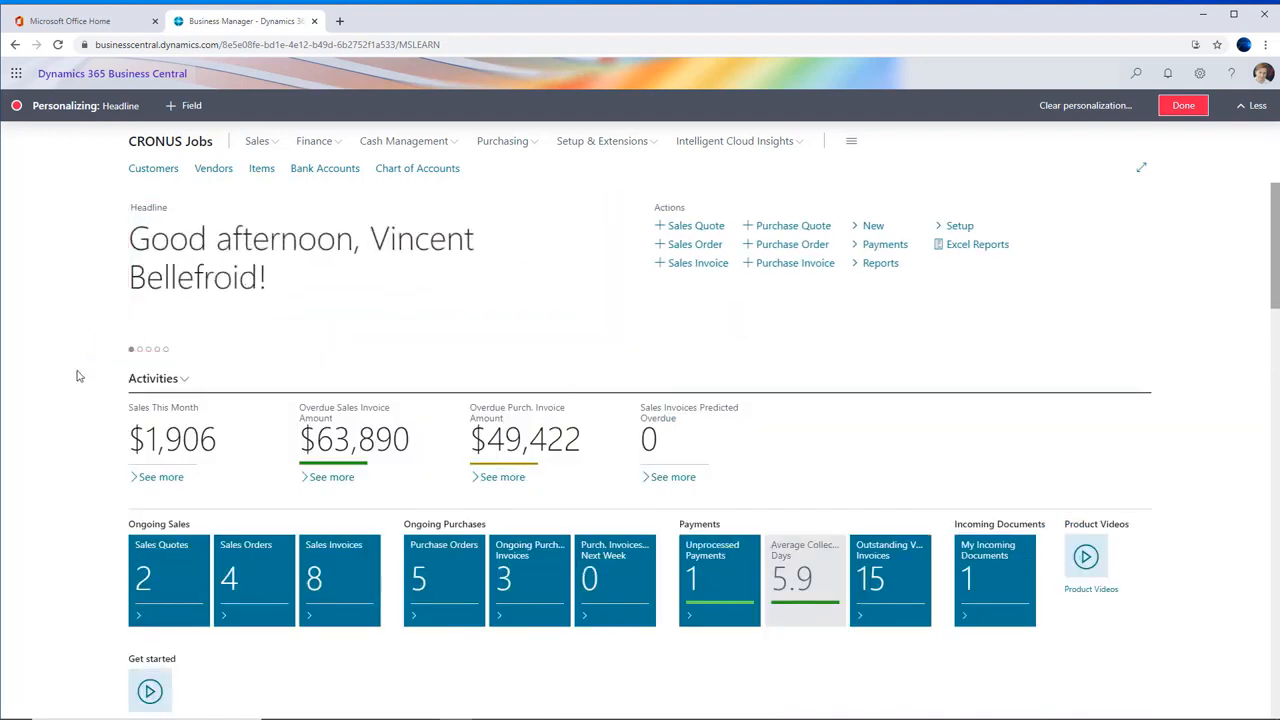
Hide the Sales Quote action in the Actions area and show it again.
click(738, 228)
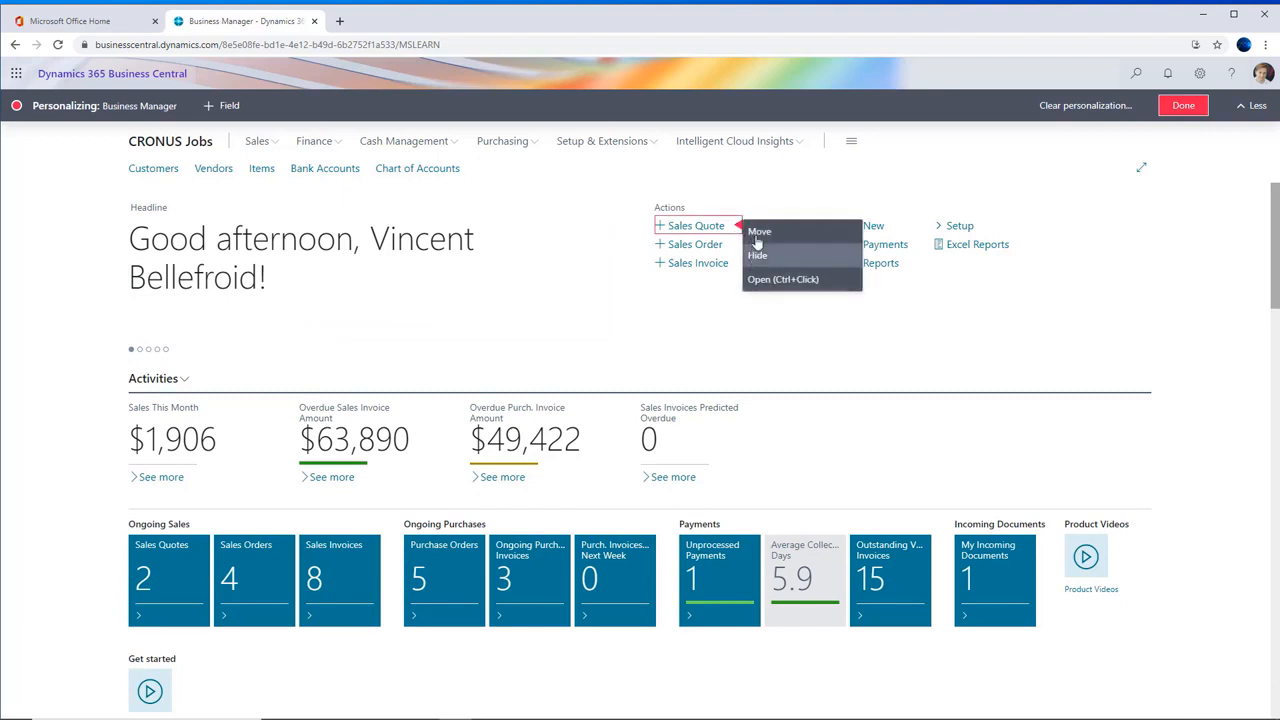
click(757, 235)
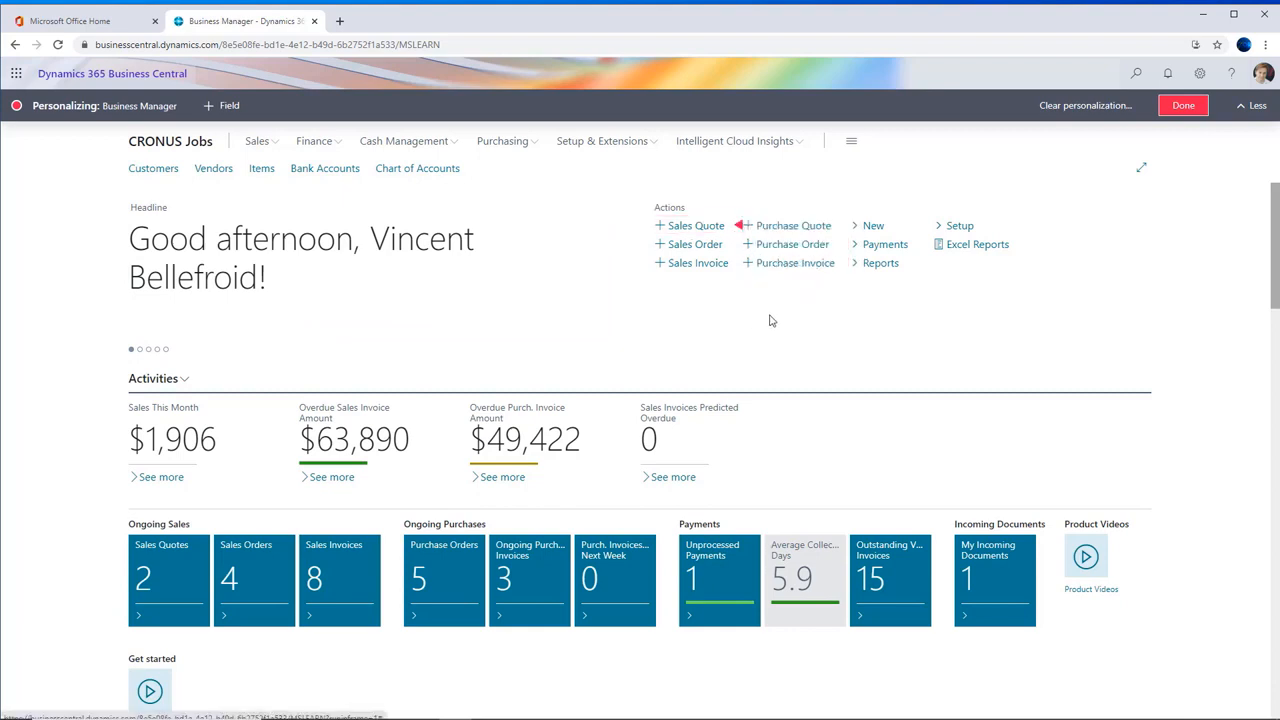
click(890, 262)
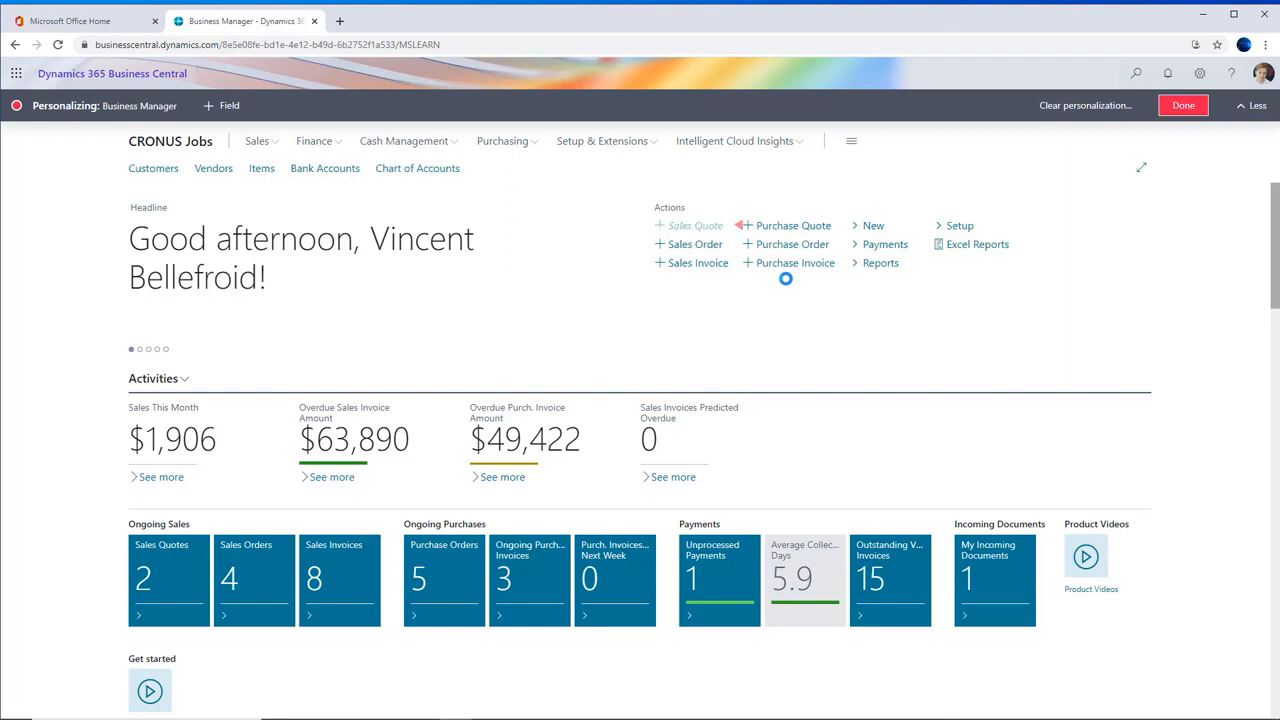
click(741, 228)
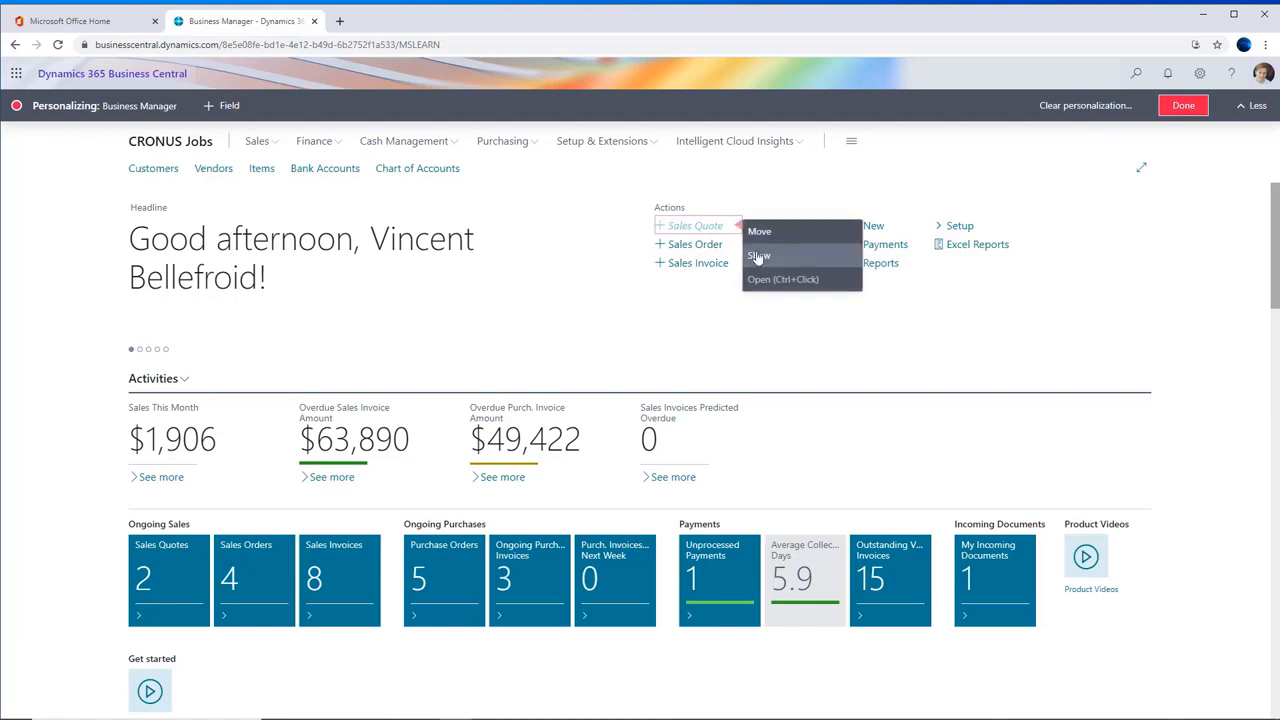
click(758, 256)
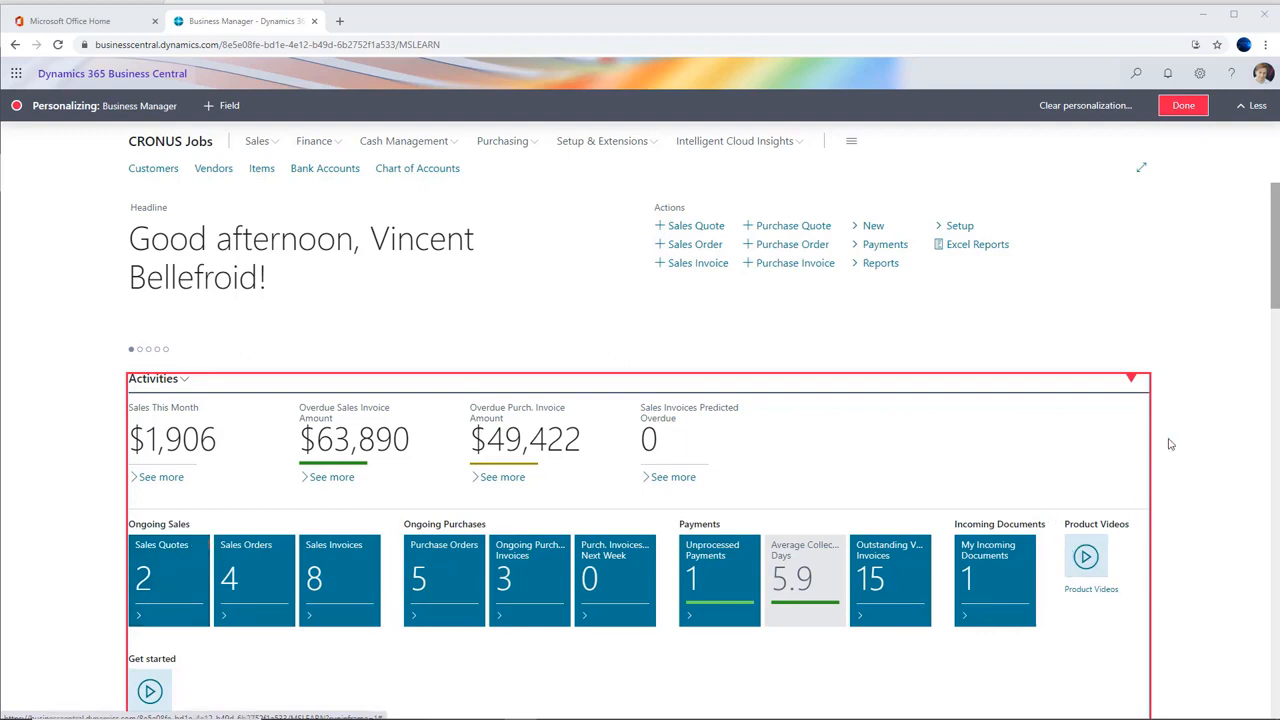
Hide the Activities part of the home page and show it again.
click(1131, 382)
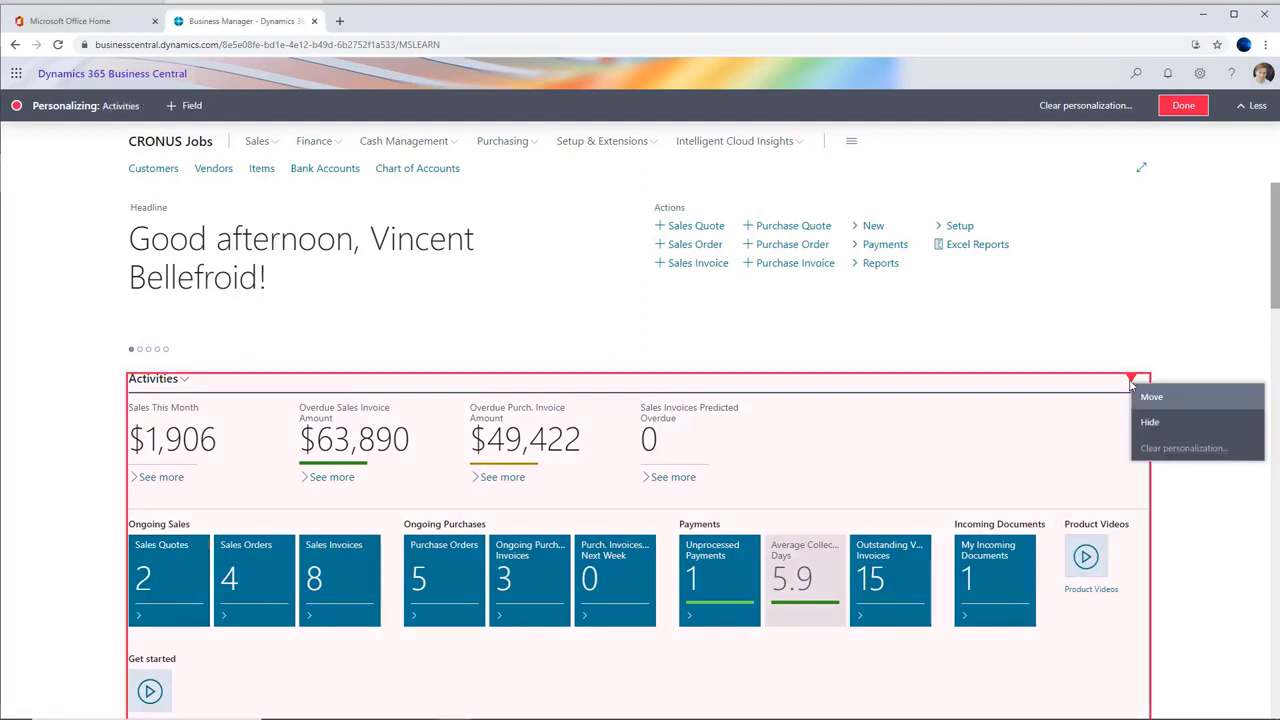
click(1150, 429)
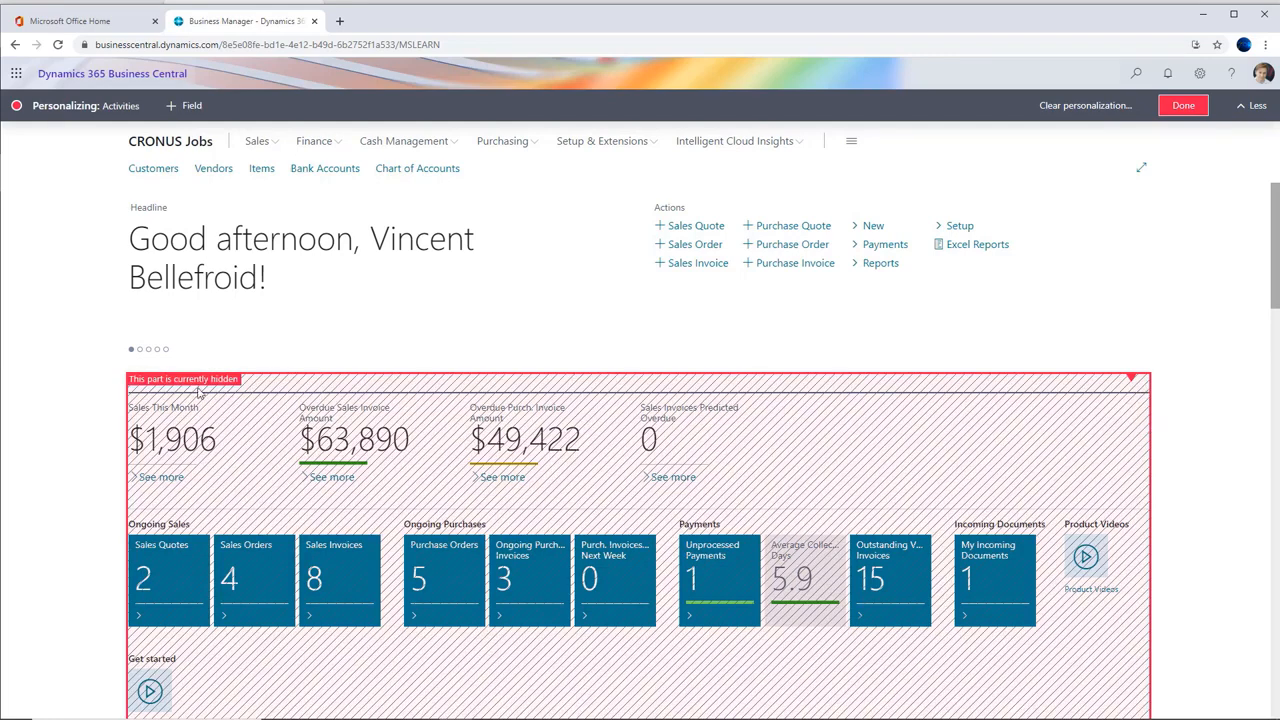
click(1131, 381)
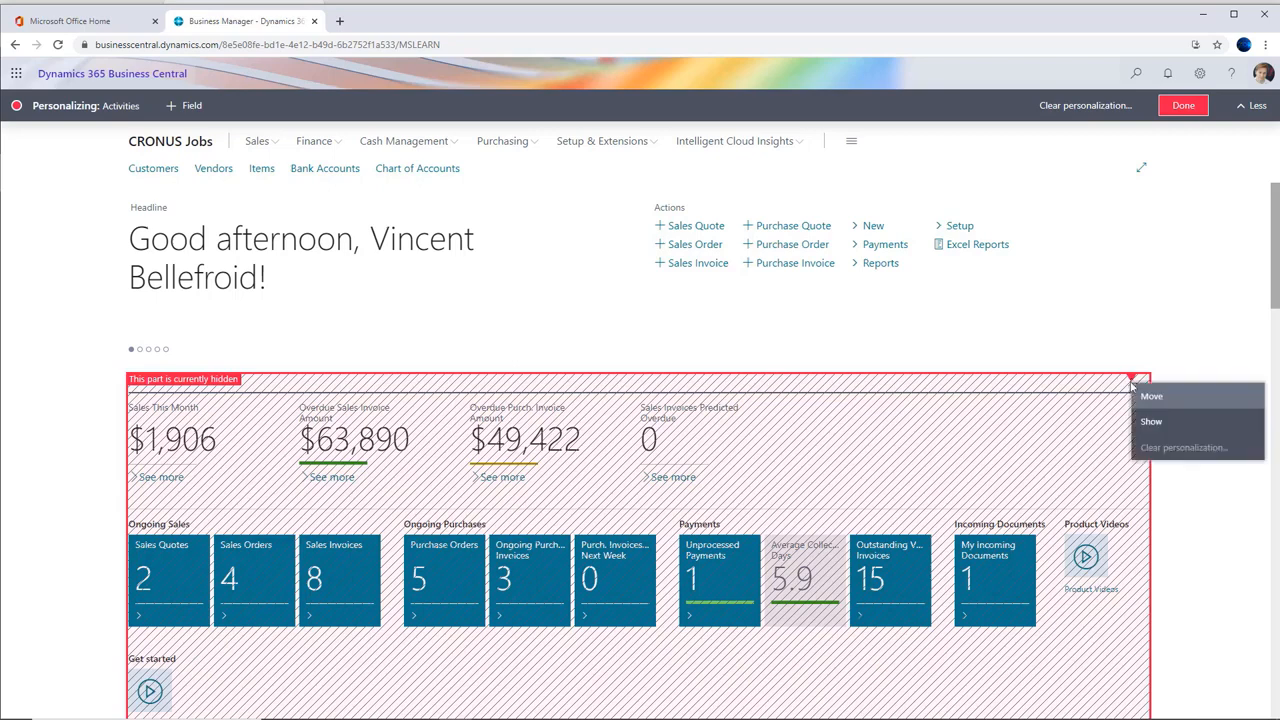
click(1150, 425)
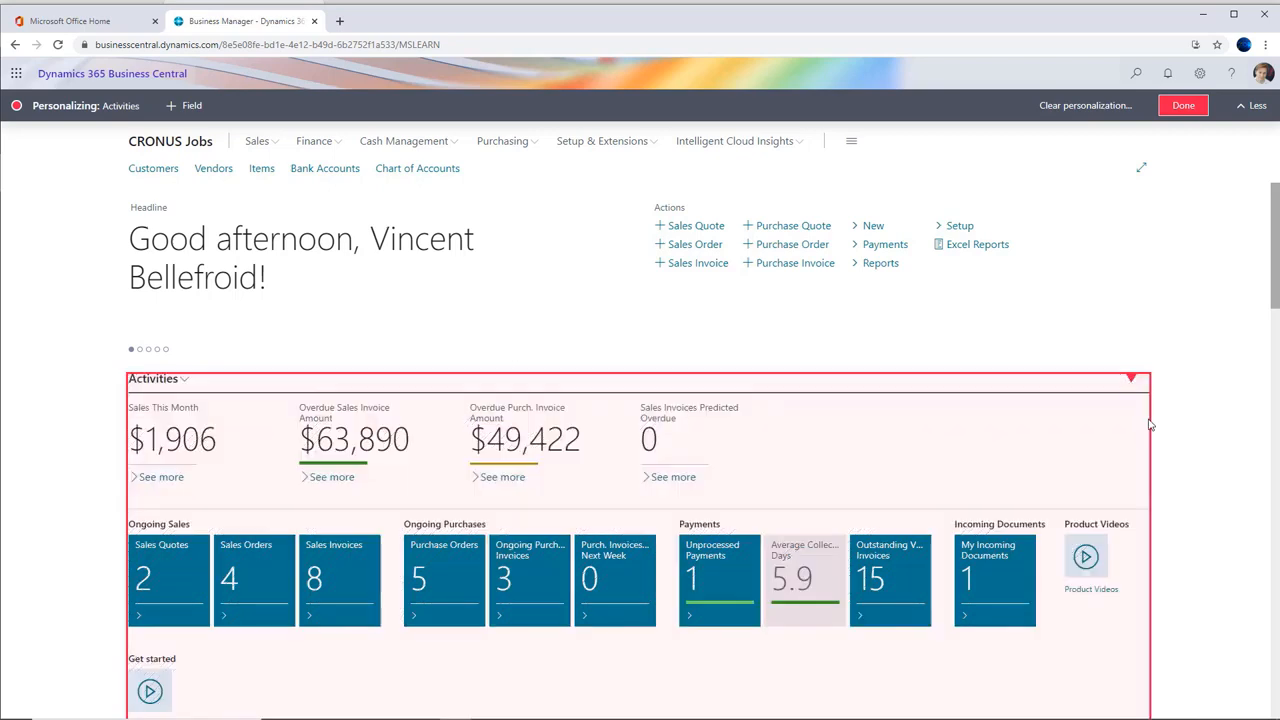
Hide the Sales This Month and Overdue Purch. Invoice Amount cues in Activities, and clear that part's personalization.
click(290, 412)
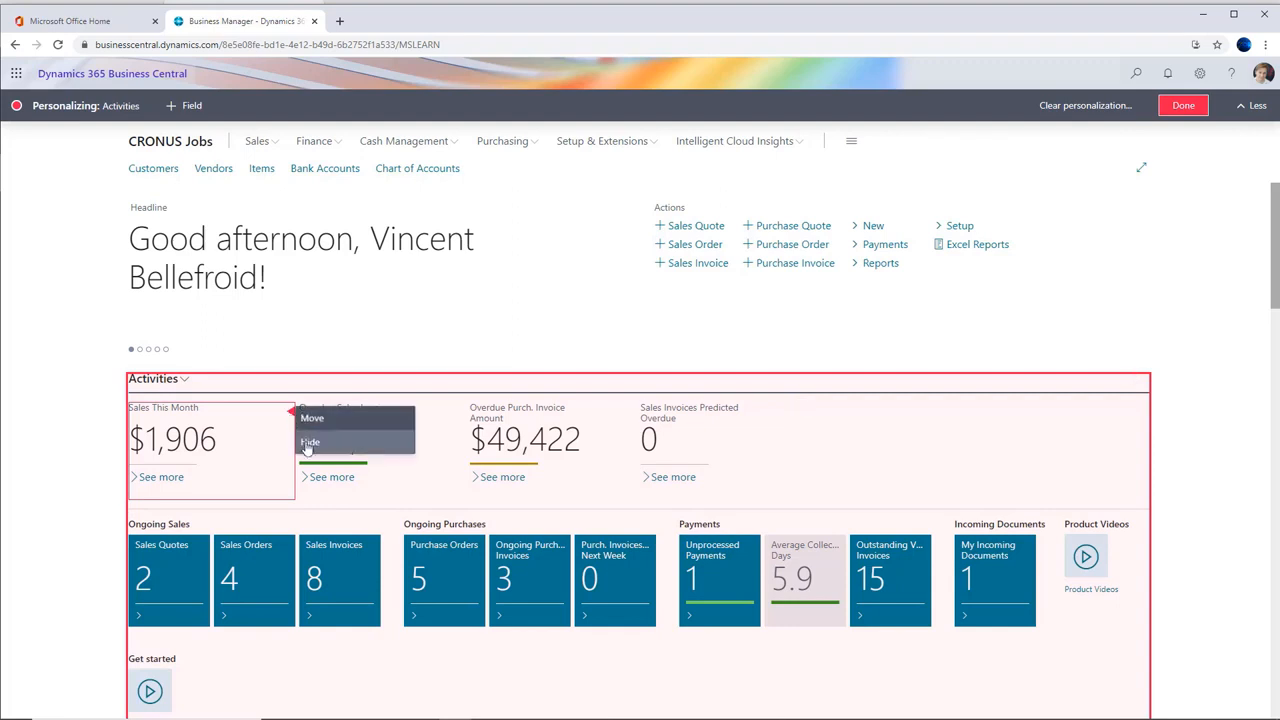
click(309, 442)
click(460, 414)
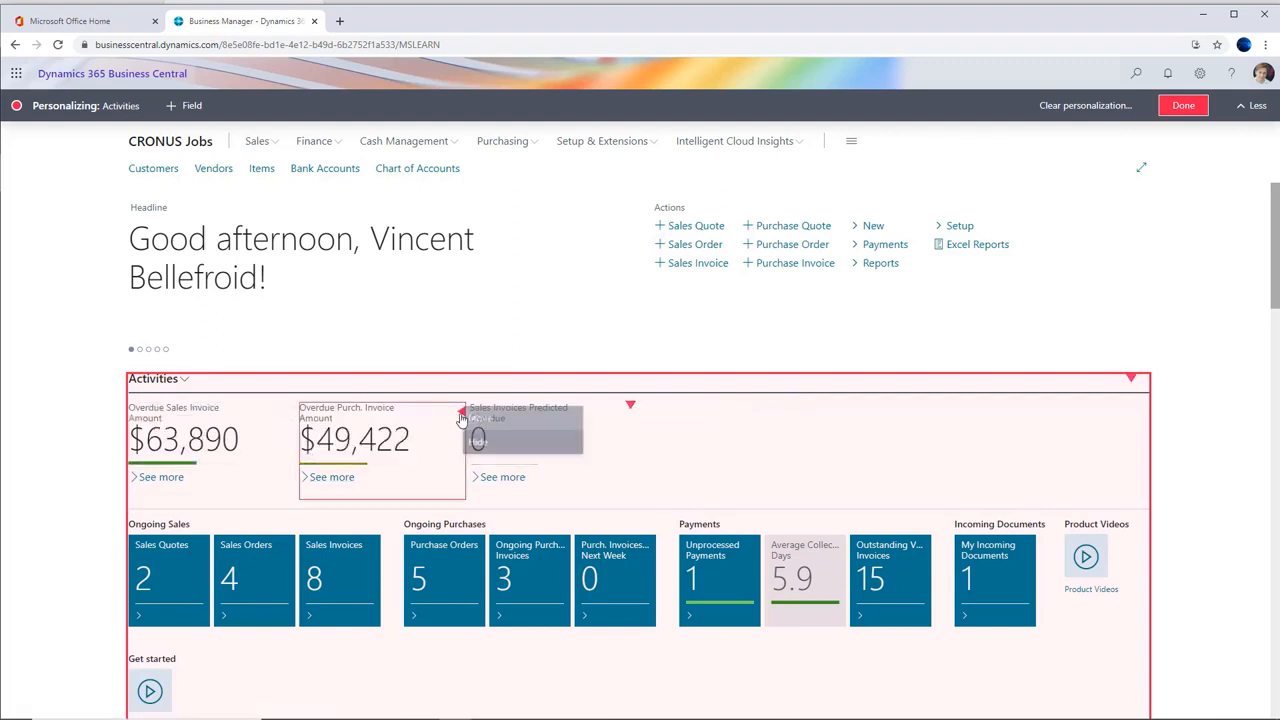
click(482, 441)
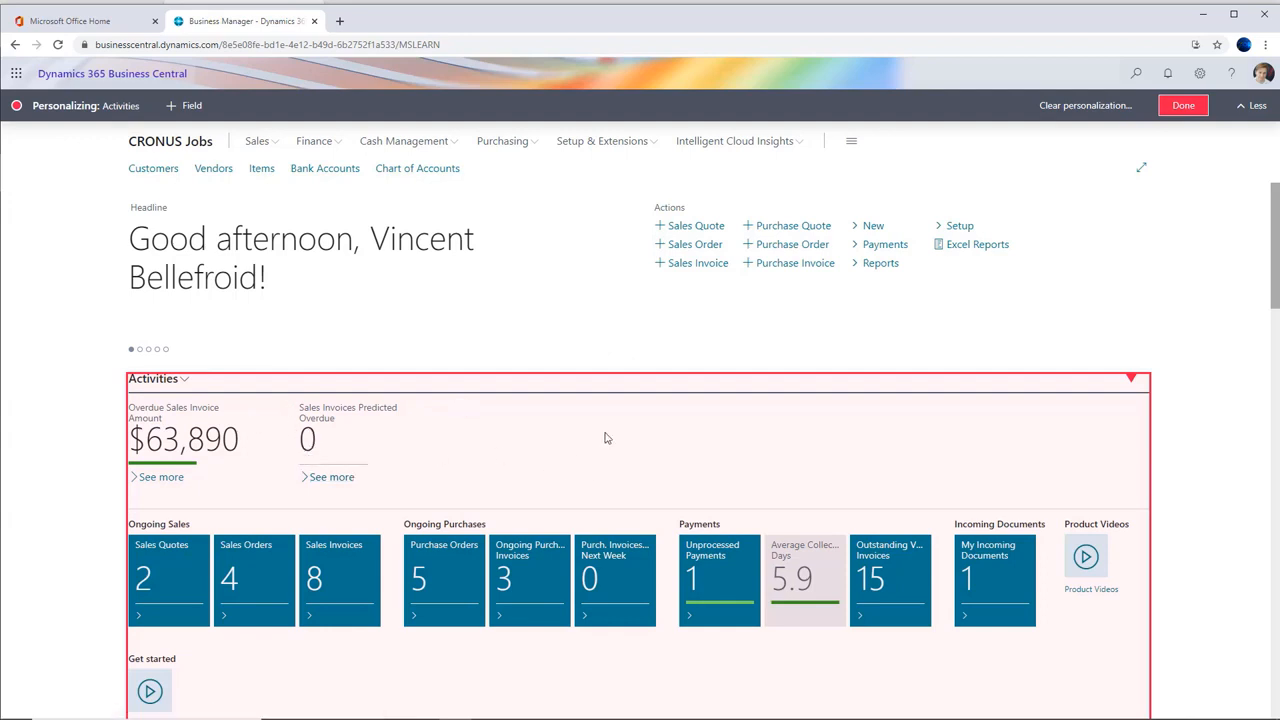
click(1133, 384)
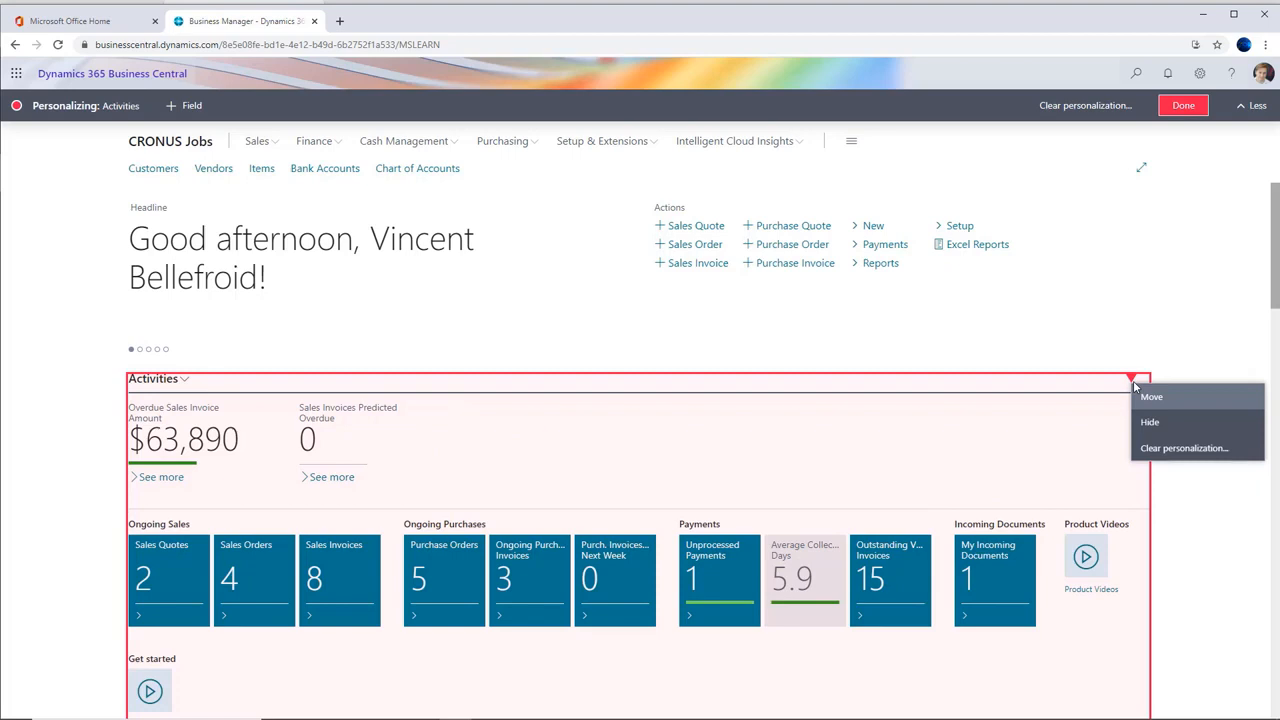
click(1170, 448)
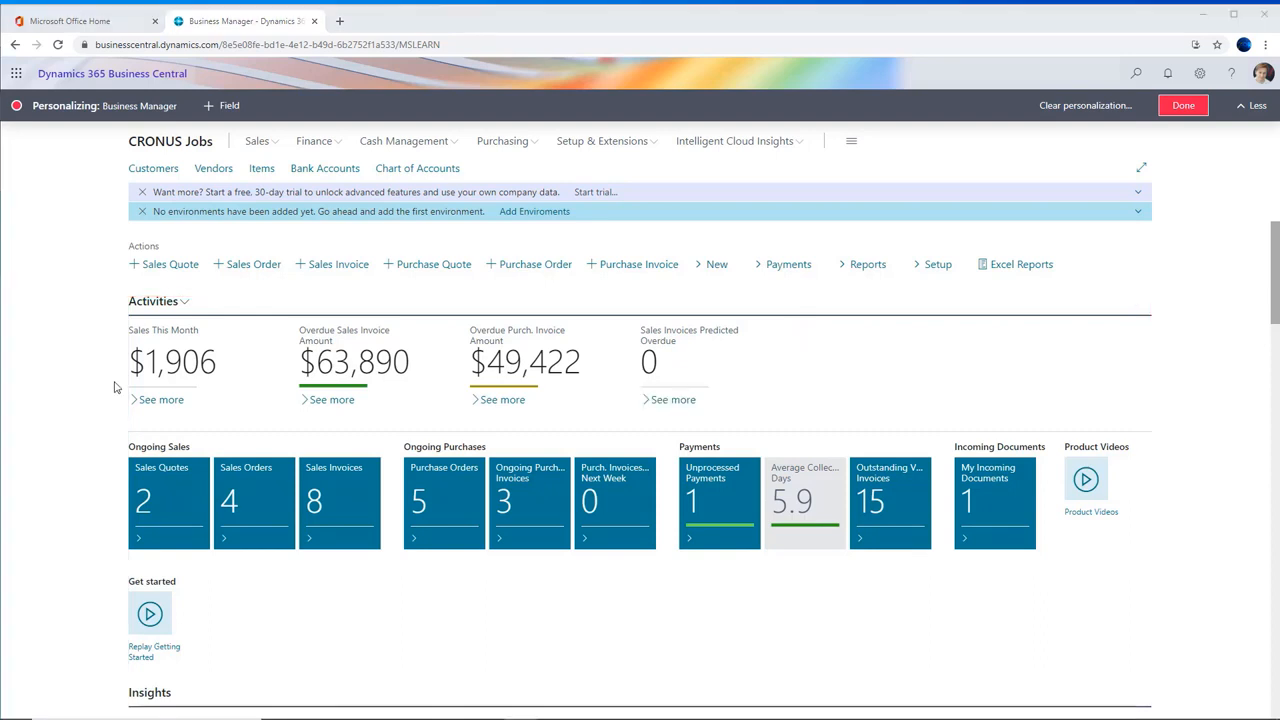
Check the personalization options of the hidden Company Hub and Setup Guide Topics parts further down the page.
scroll(114, 387, down, 3)
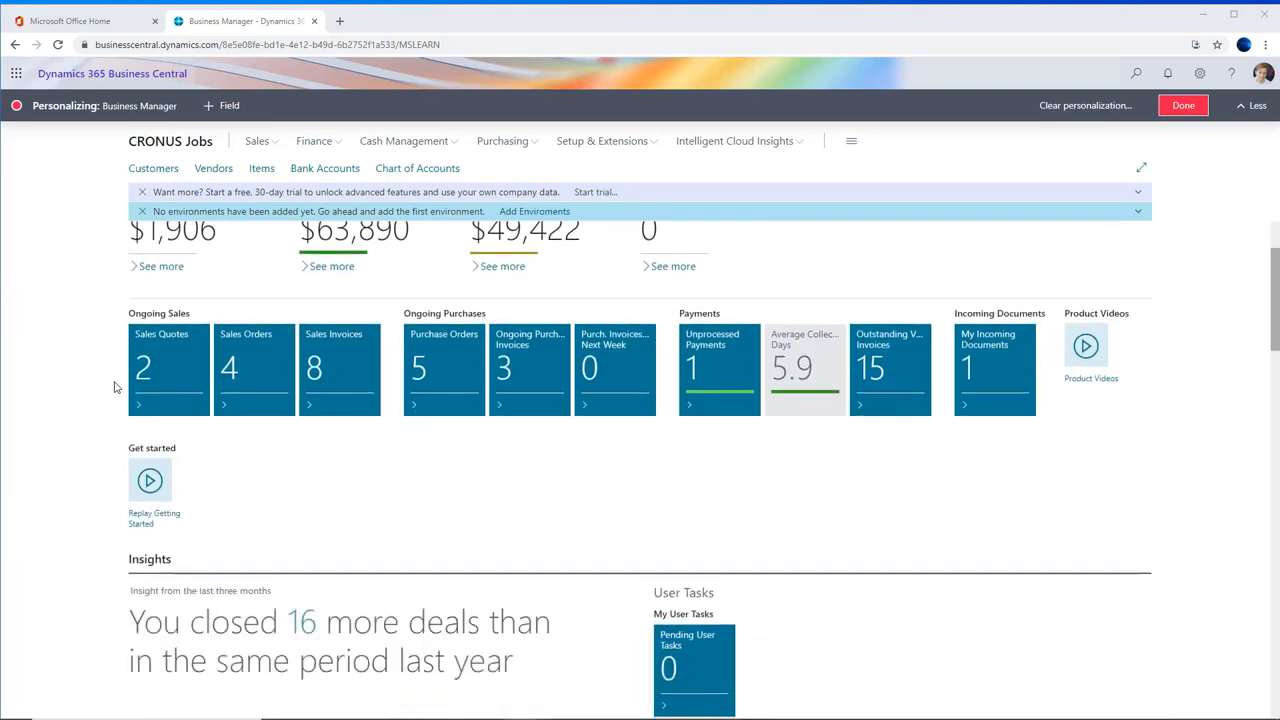
scroll(114, 387, down, 5)
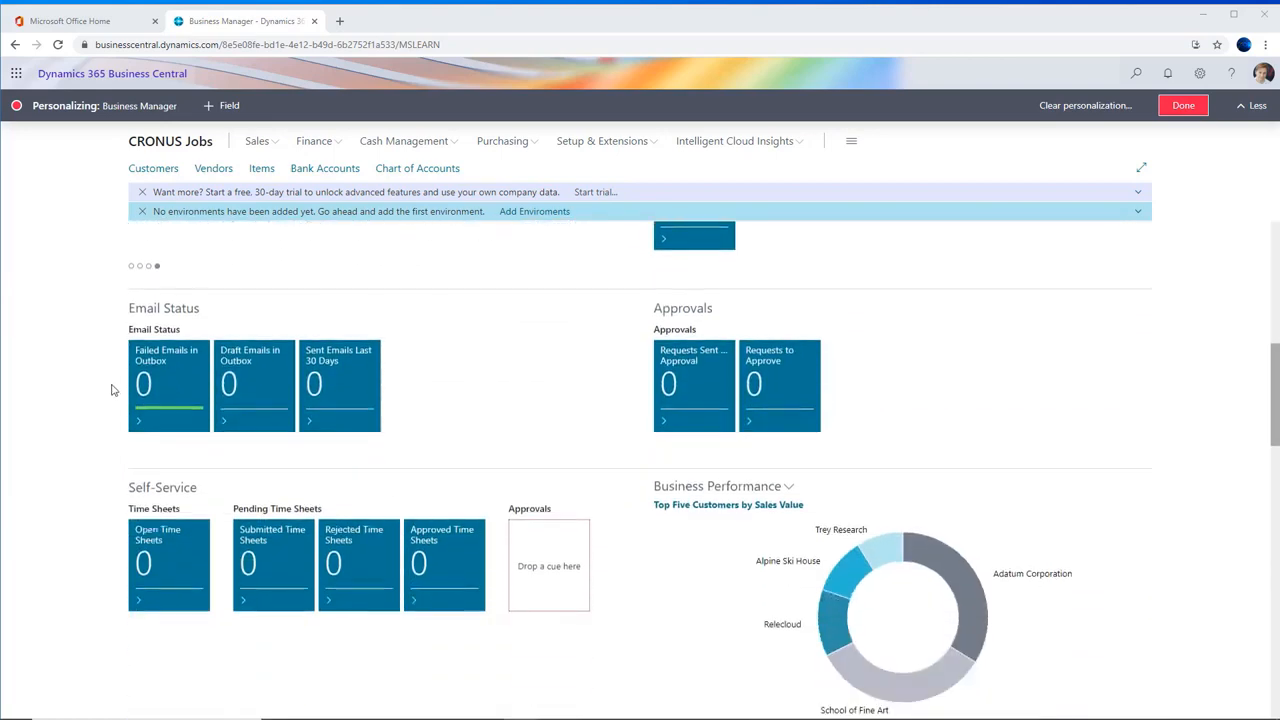
scroll(112, 390, down, 3)
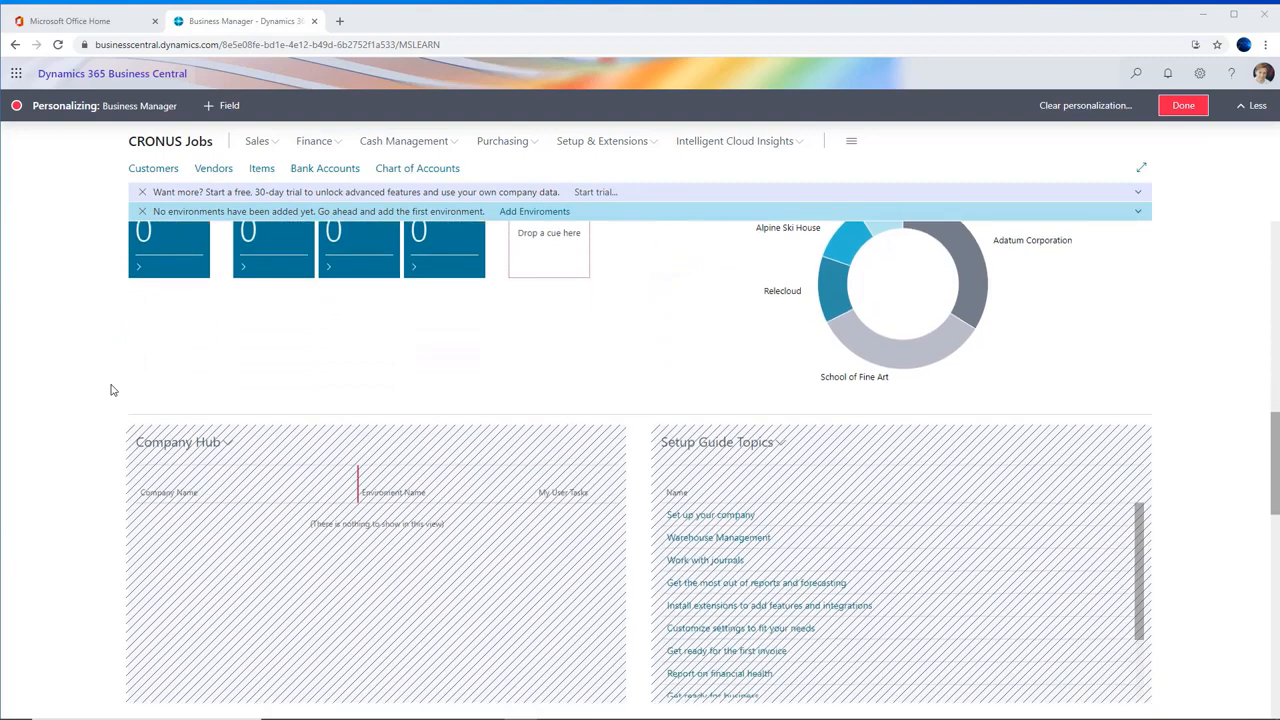
scroll(112, 390, down, 1)
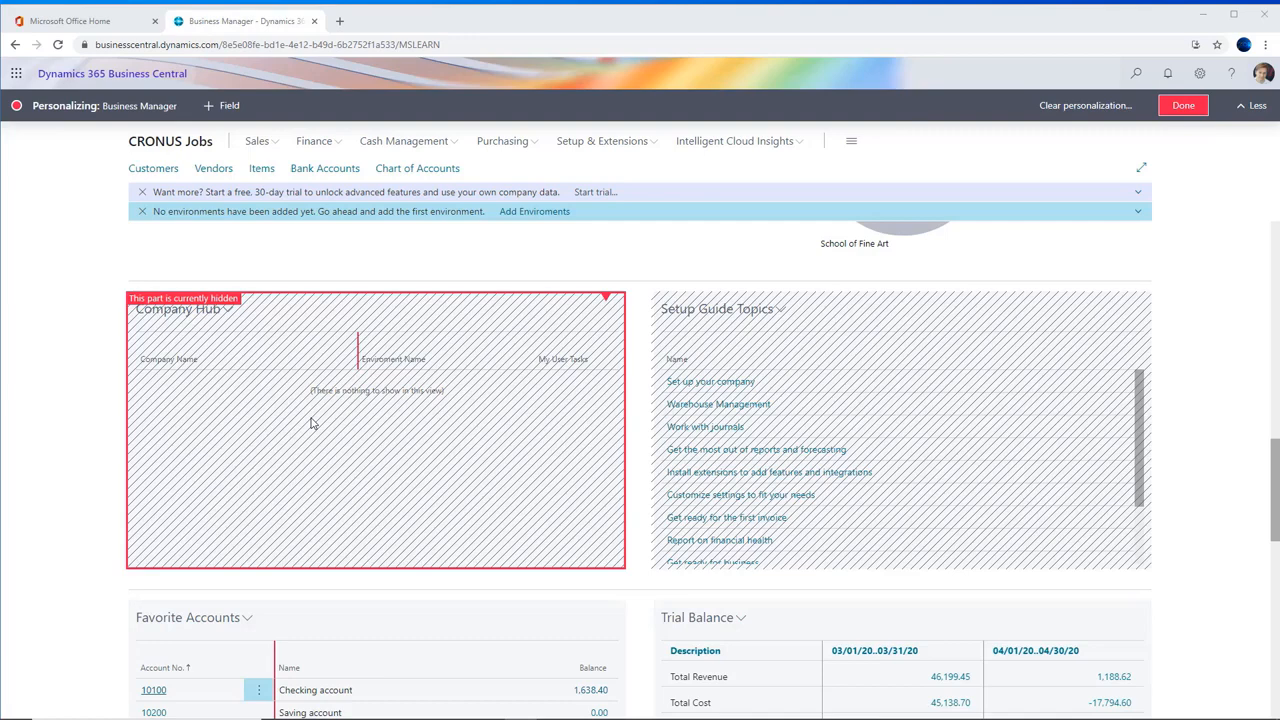
click(606, 299)
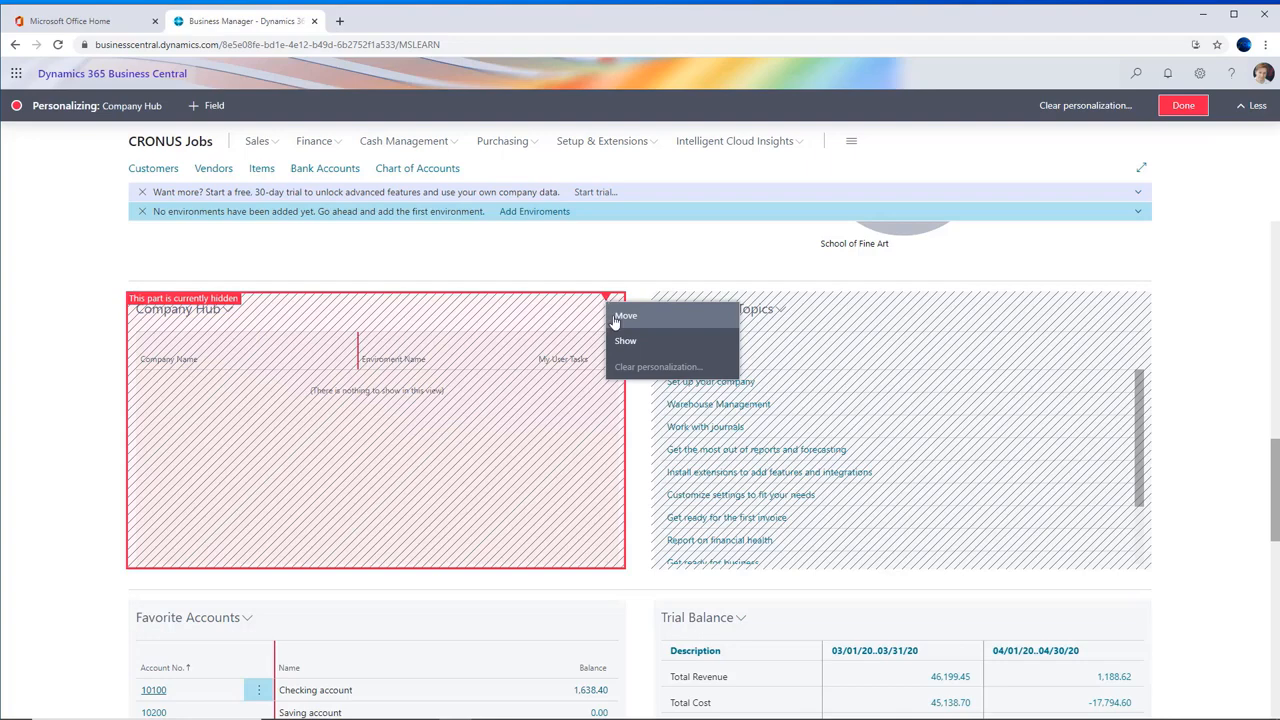
click(626, 345)
click(1130, 299)
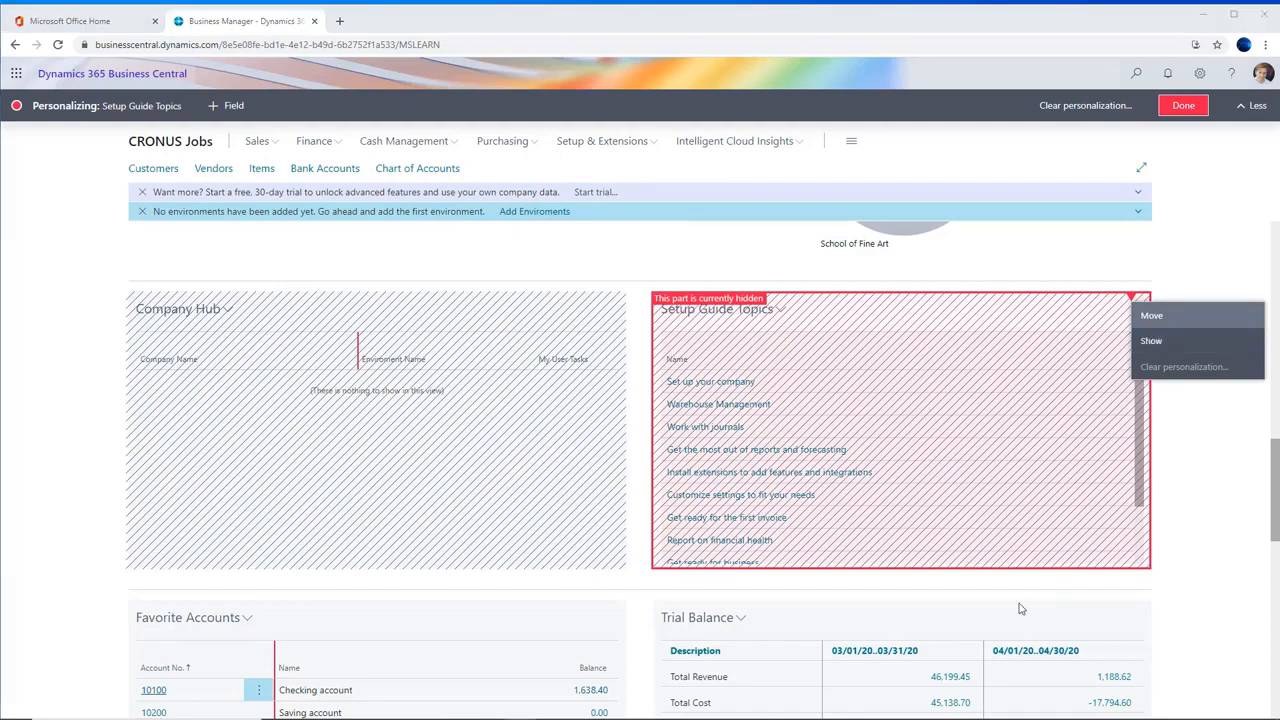
click(1206, 462)
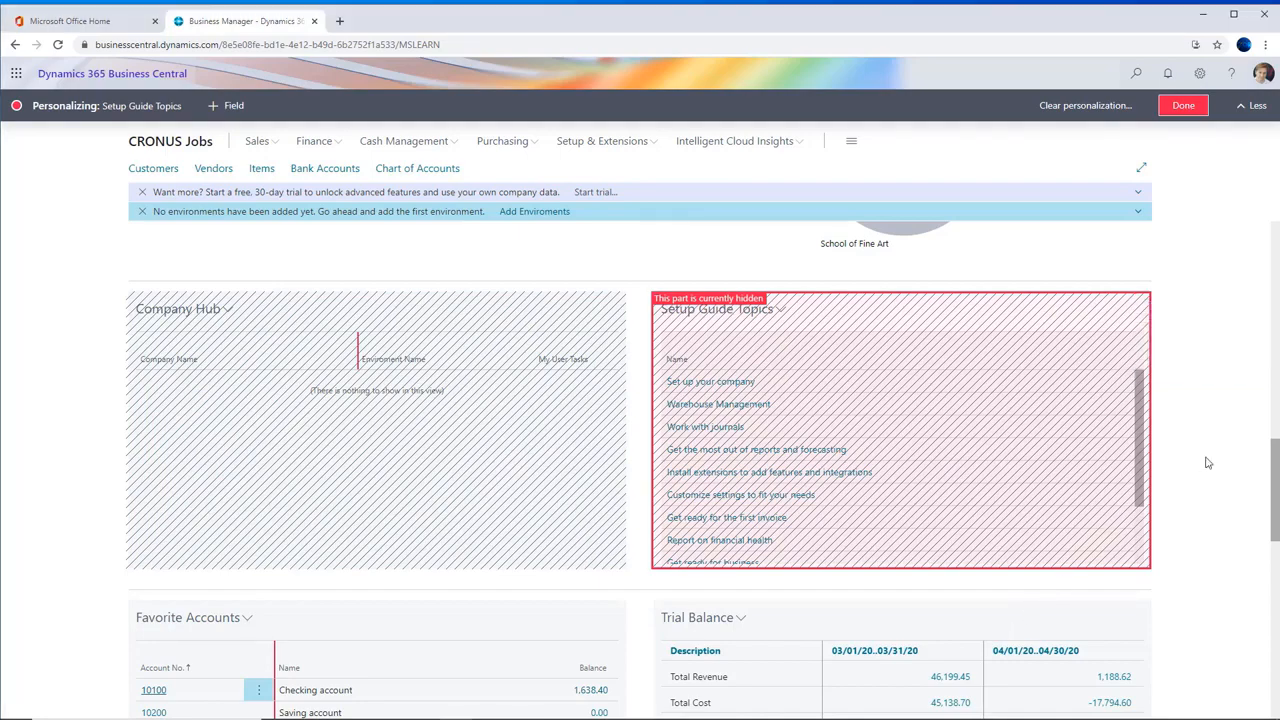
Check the personalization options of the Favorite Accounts part and of its Name column.
scroll(1206, 462, down, 2)
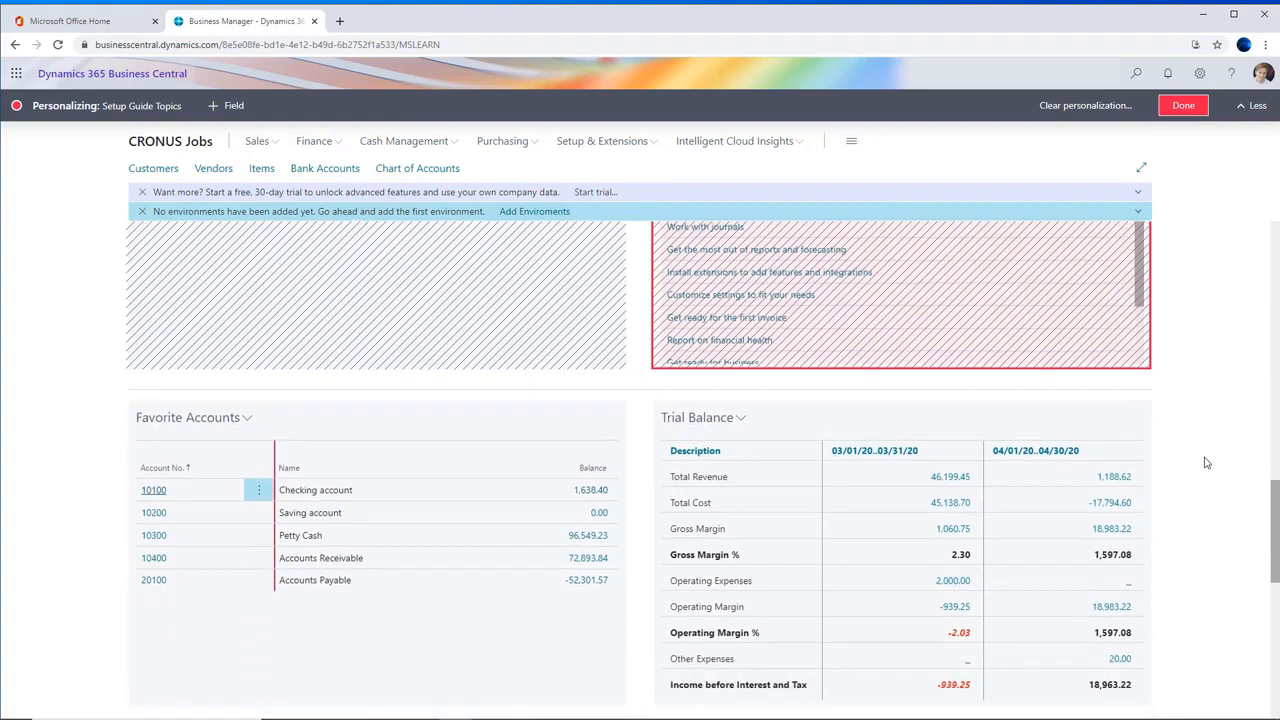
scroll(1204, 461, down, 1)
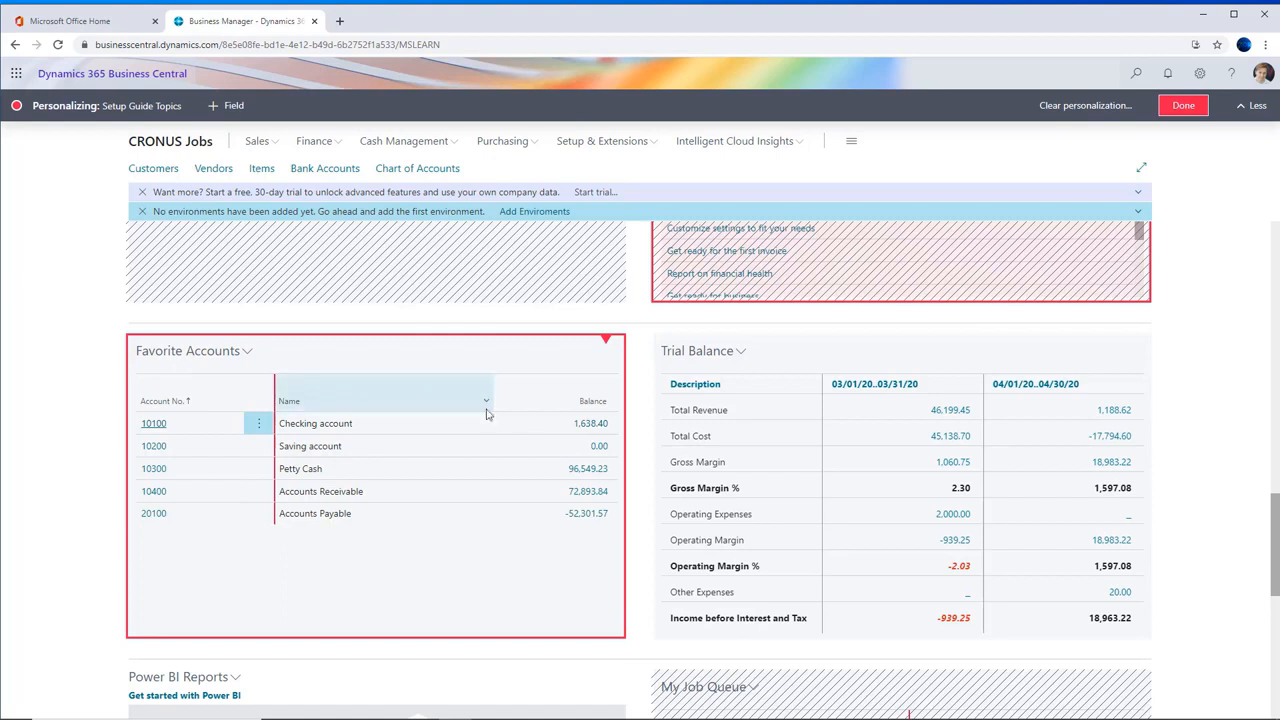
click(605, 341)
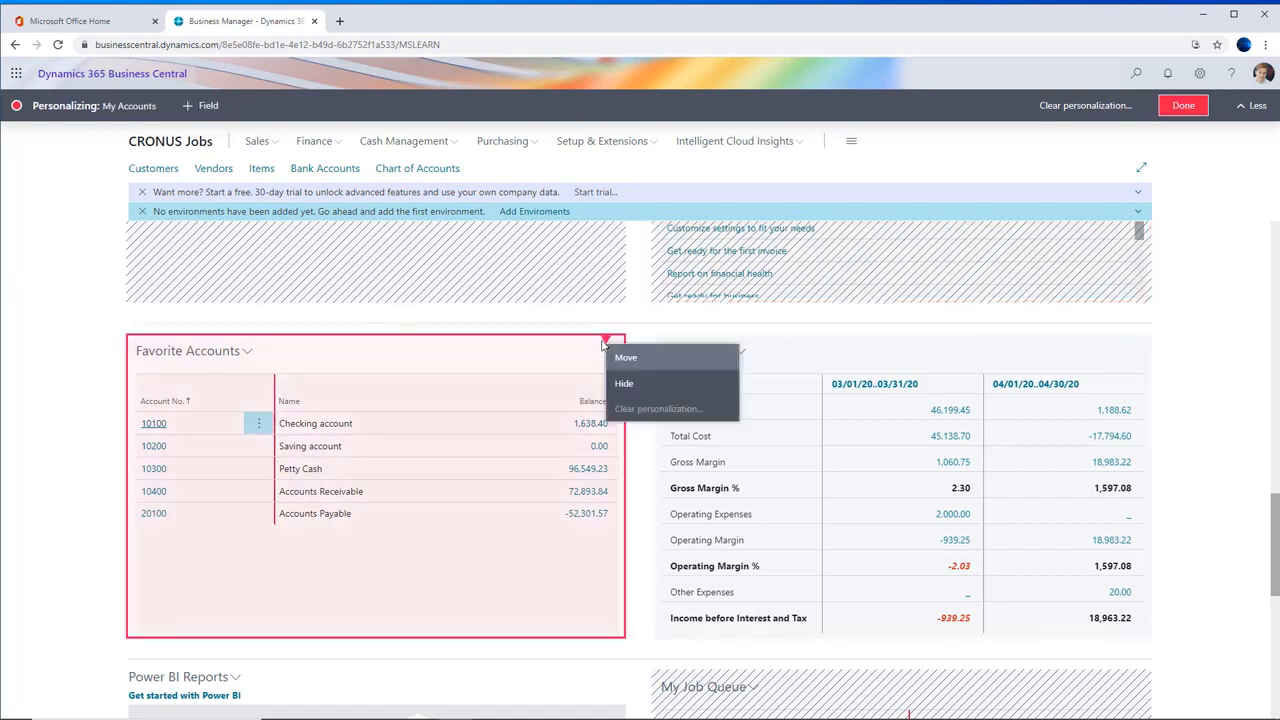
click(278, 400)
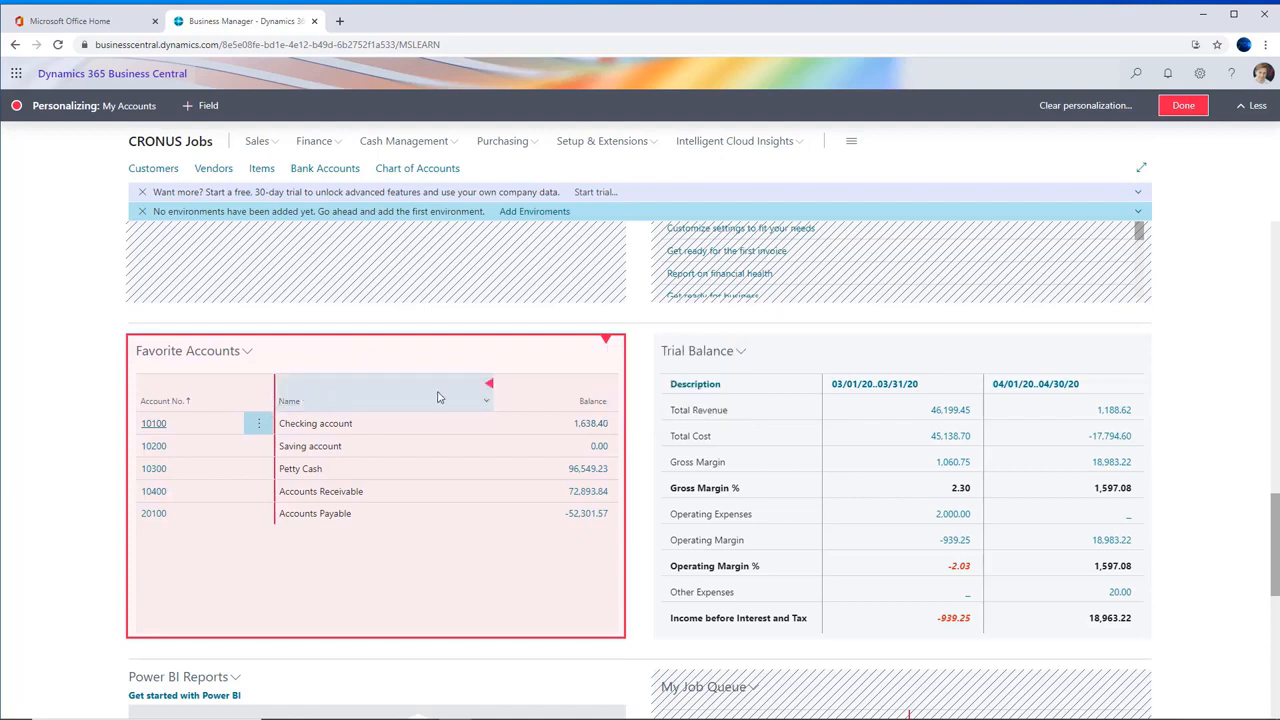
click(489, 386)
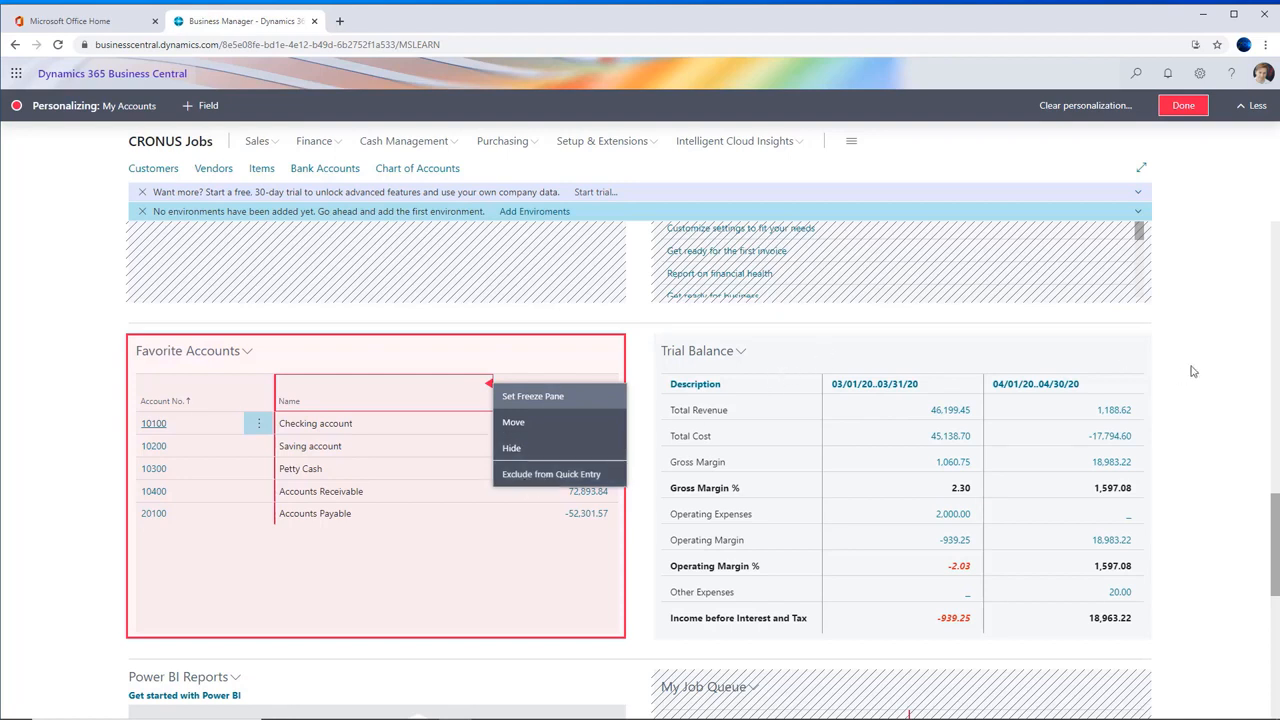
Check the personalization options of the Trial Balance part and close them without making a change.
click(1120, 358)
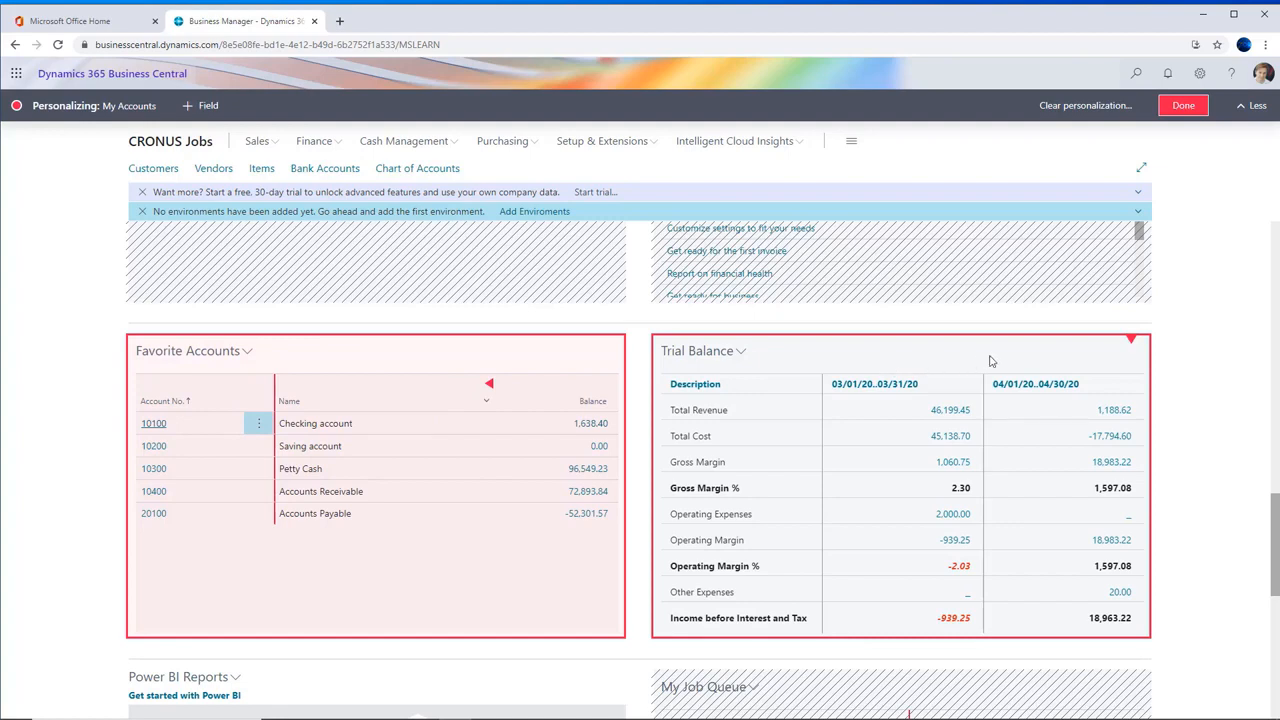
click(1130, 342)
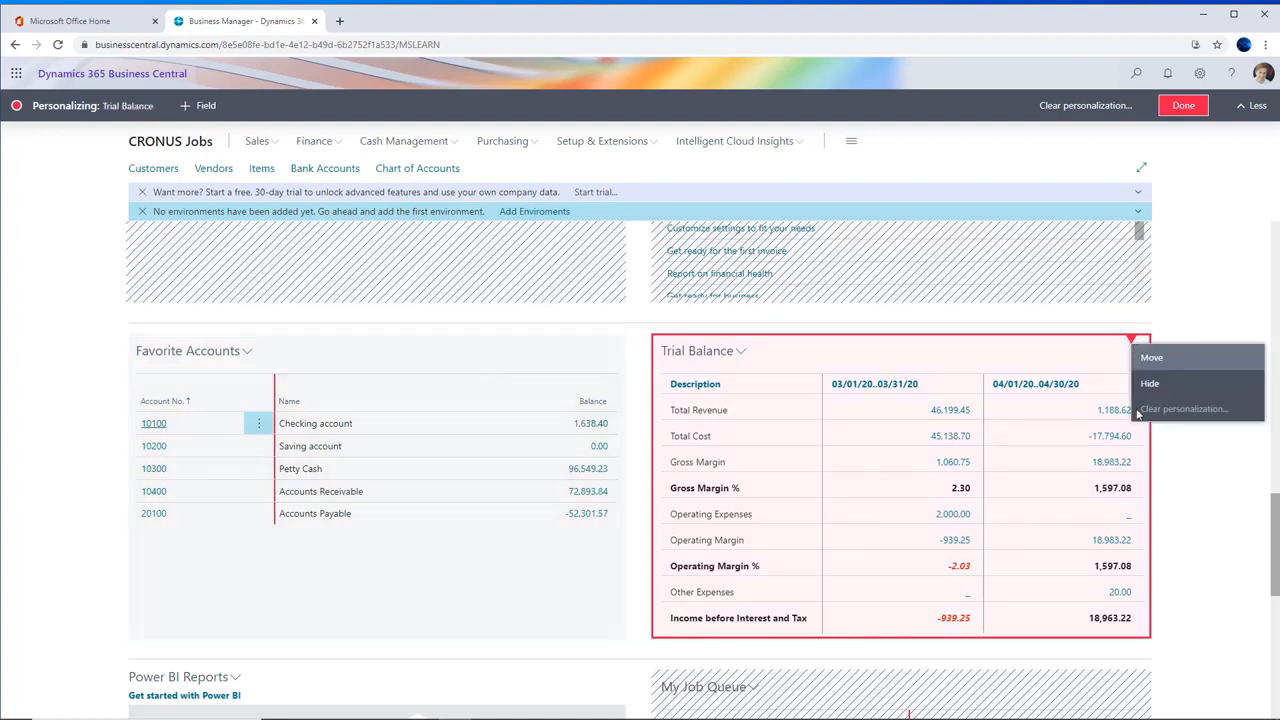
click(977, 368)
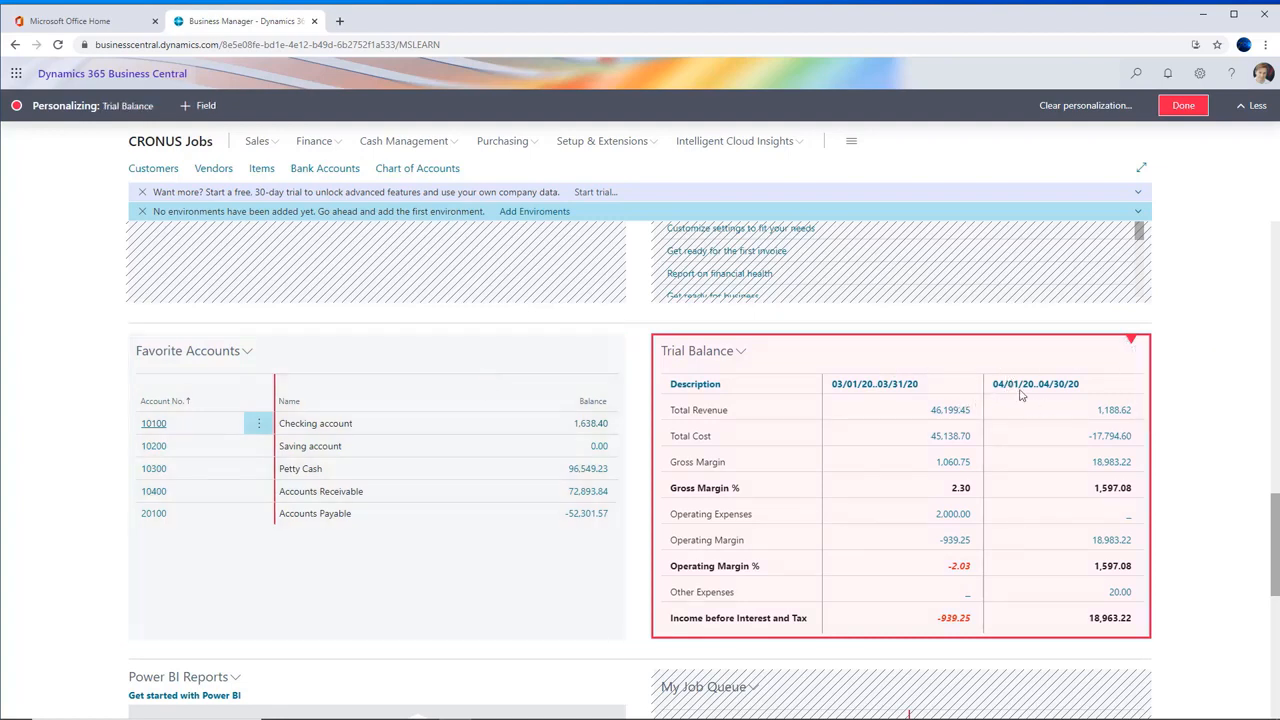